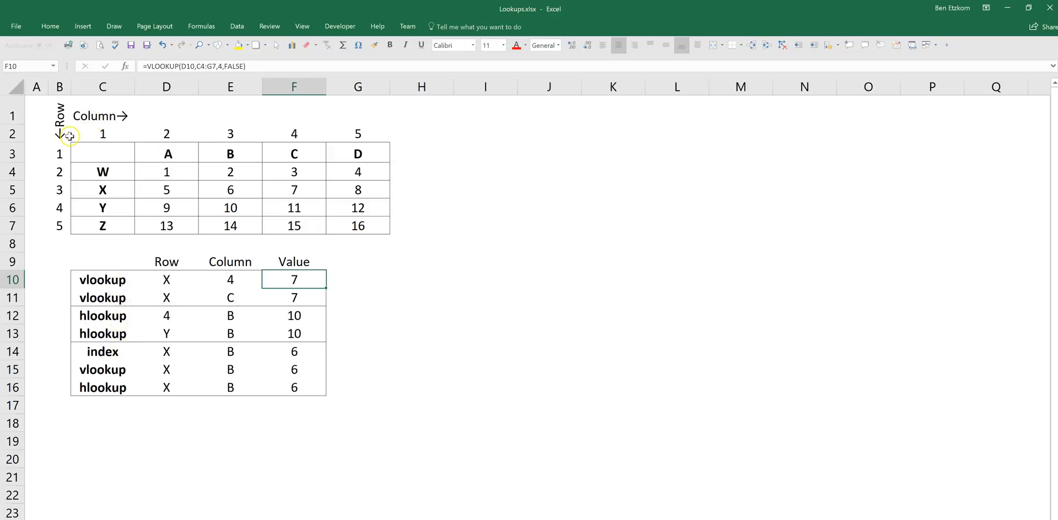
- Examine the lookup table's column numbers, row numbers and row labels, and the range used by the VLOOKUP formula in F10
left_click_drag(101, 134, 331, 135)
left_click(58, 158)
left_click_drag(57, 169, 62, 243)
left_click(86, 171)
left_click_drag(88, 189, 101, 225)
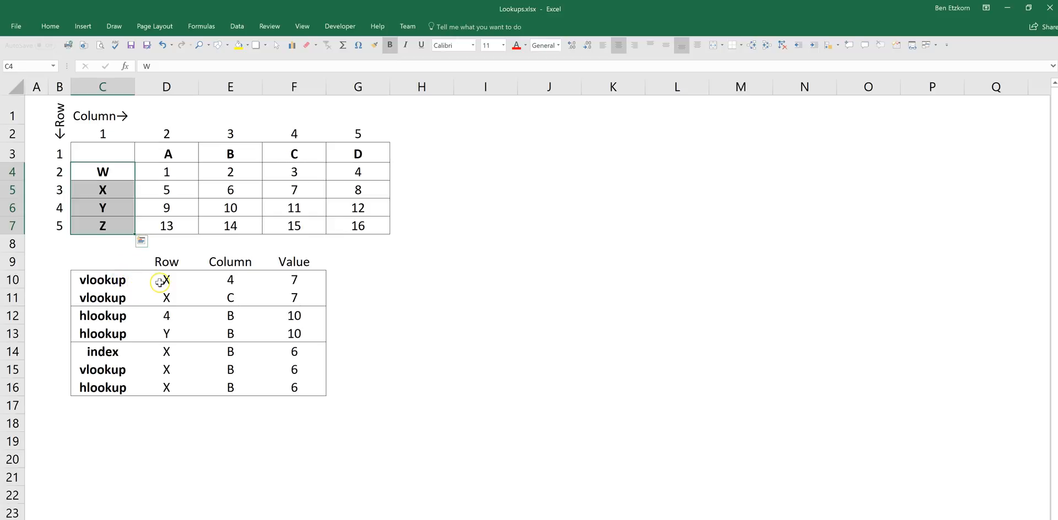
left_click(293, 280)
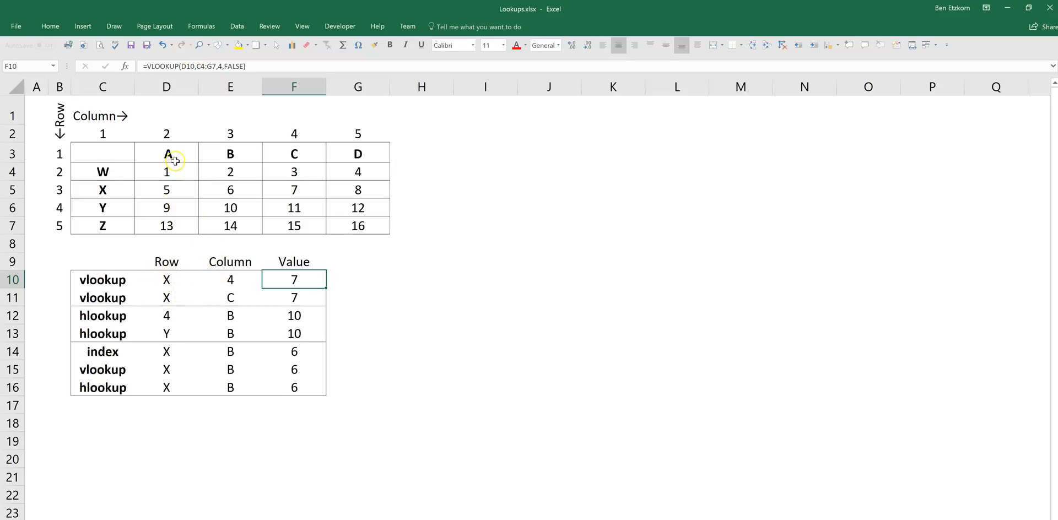
left_click(202, 66)
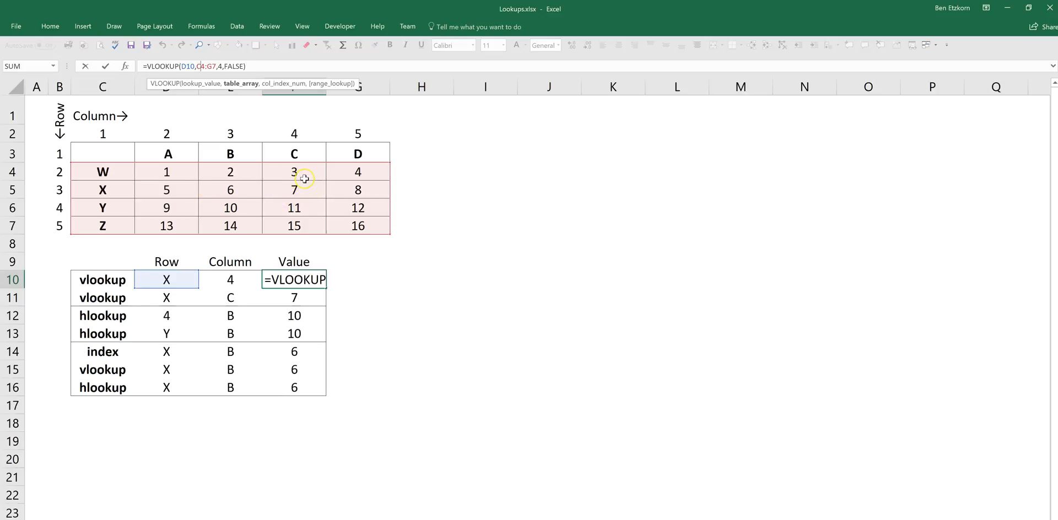
key("ctrl+Return")
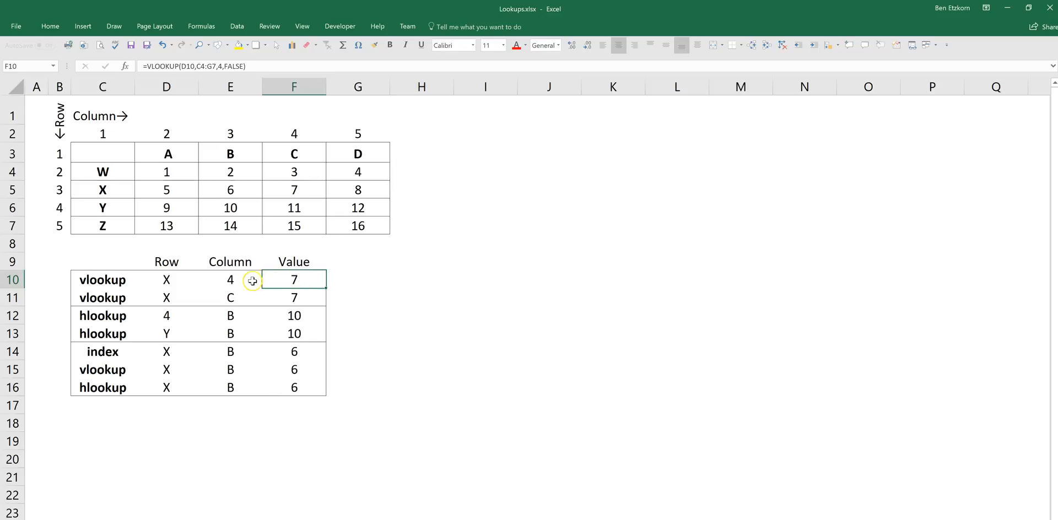
- Set the column number of the first vlookup row, in E10, to 5
left_click(231, 280)
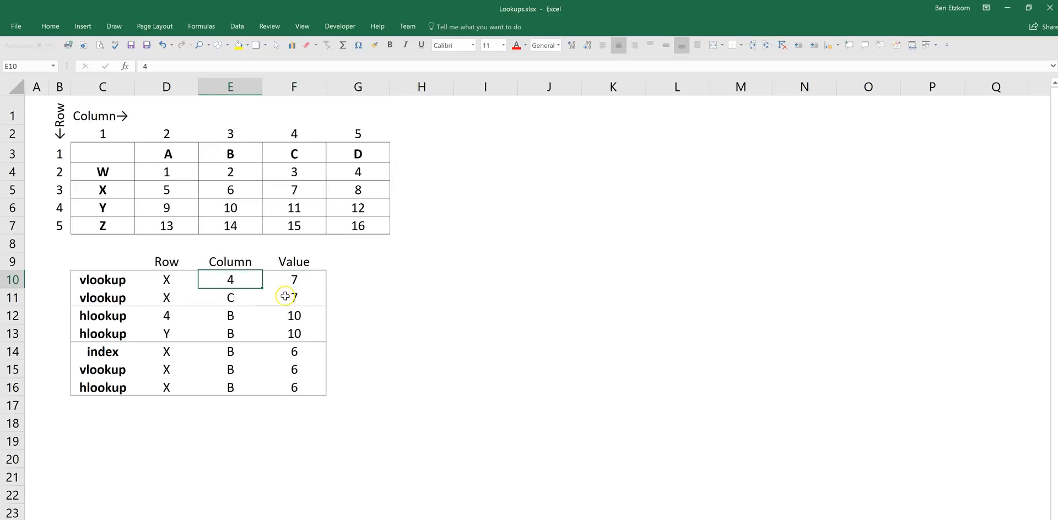
type("5")
key("Return")
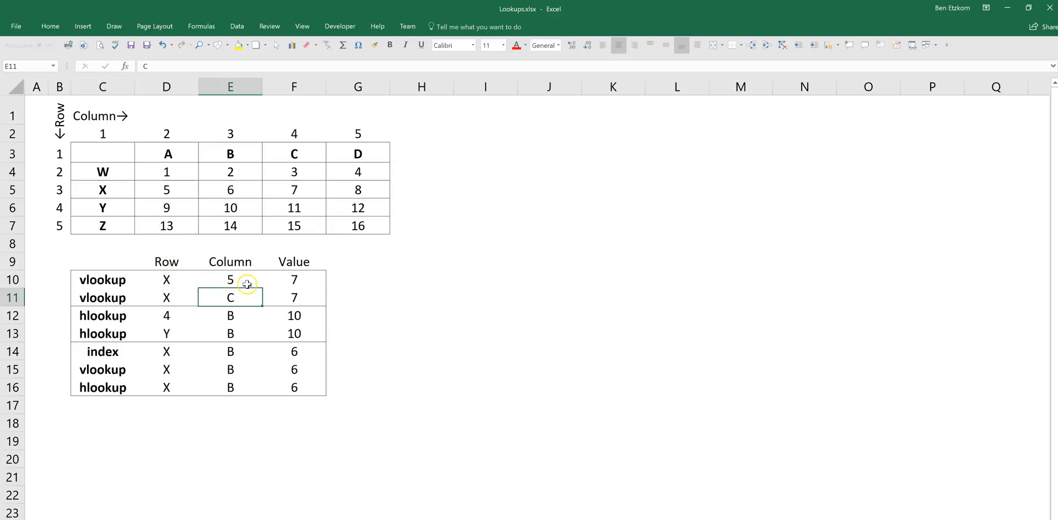
- Replace the hard-coded column index in F10's VLOOKUP formula with a reference to E10
left_click(295, 280)
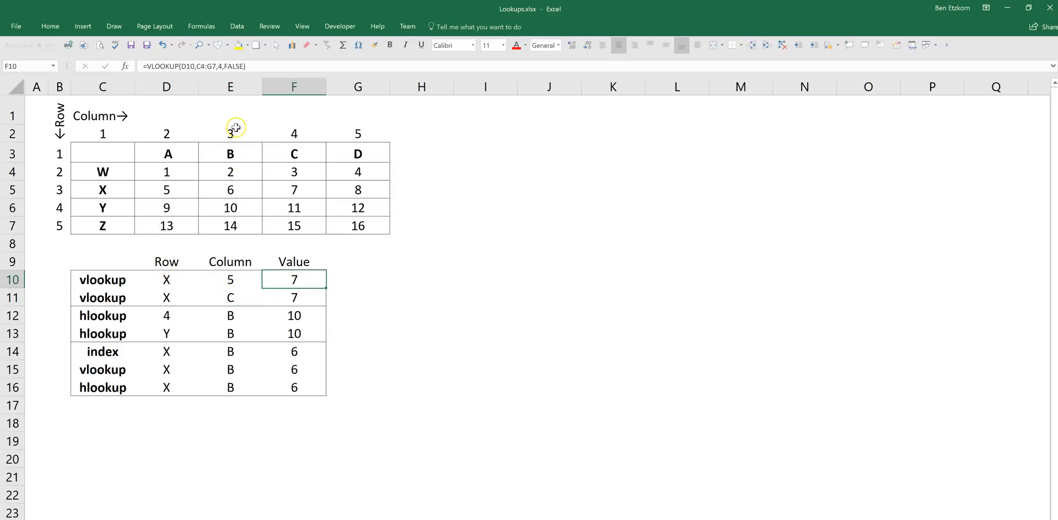
double_click(221, 66)
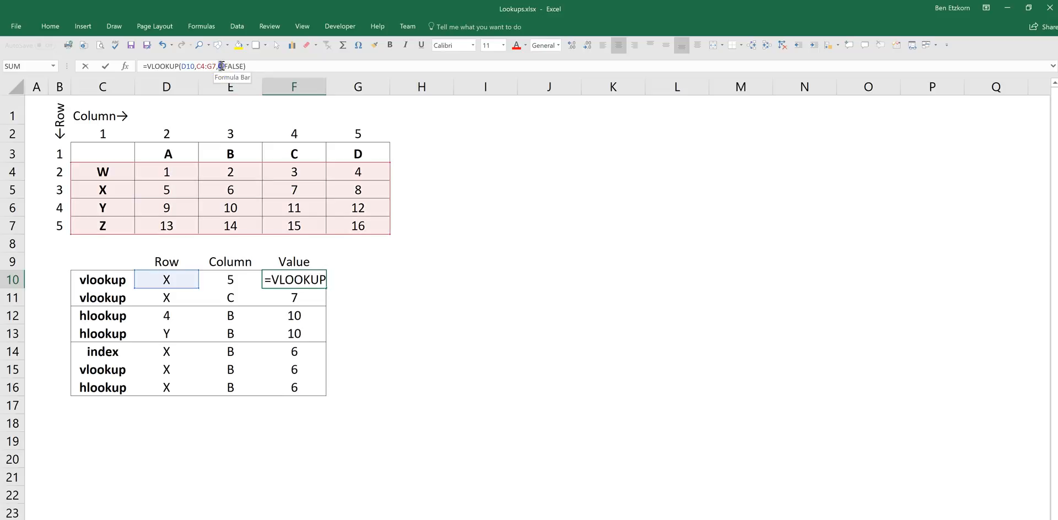
left_click(235, 281)
key("Return")
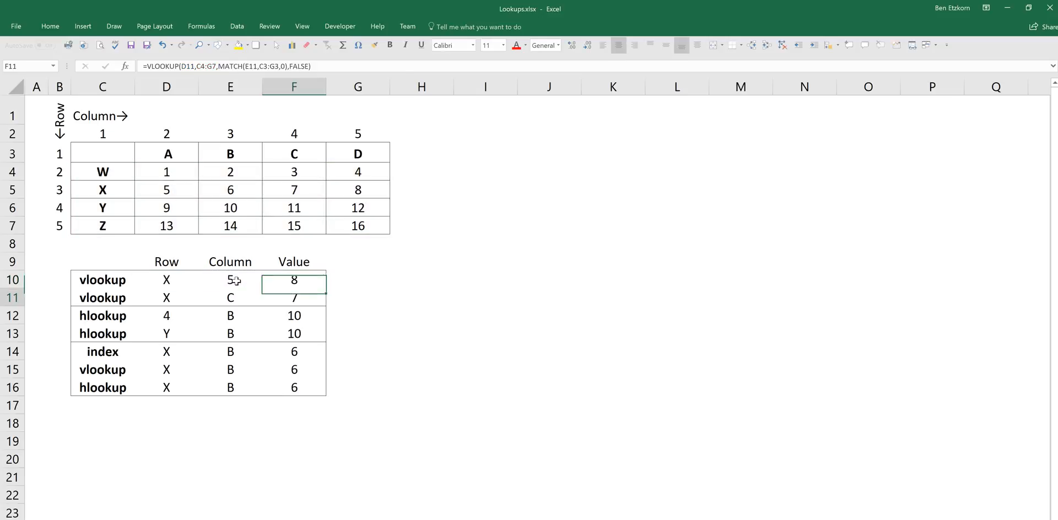
- Test the VLOOKUP in F10 by entering 4 and 5 in turn in E10, and check against table cell G5
left_click(240, 279)
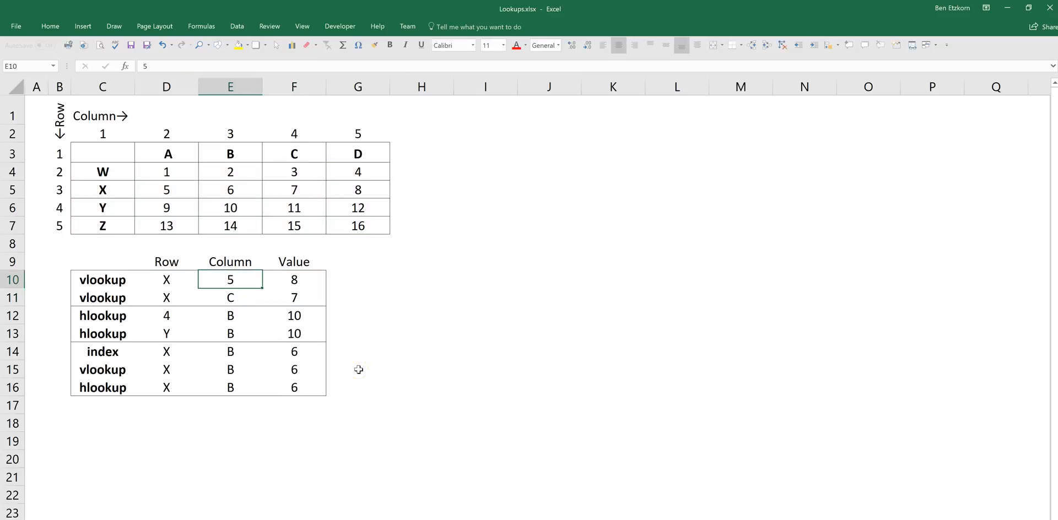
type("4")
key("Return")
key("Up")
type("5")
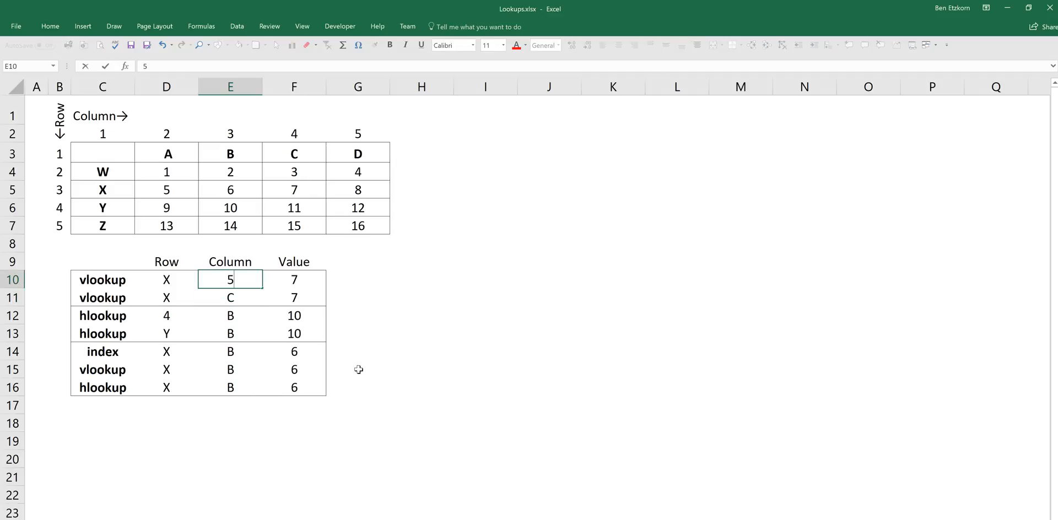
key("Return")
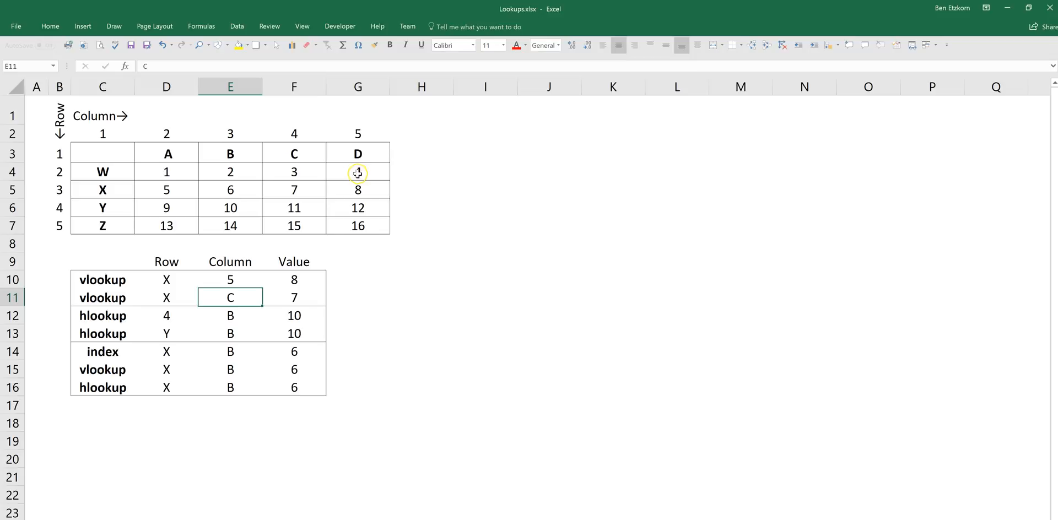
left_click(319, 187)
left_click(369, 187)
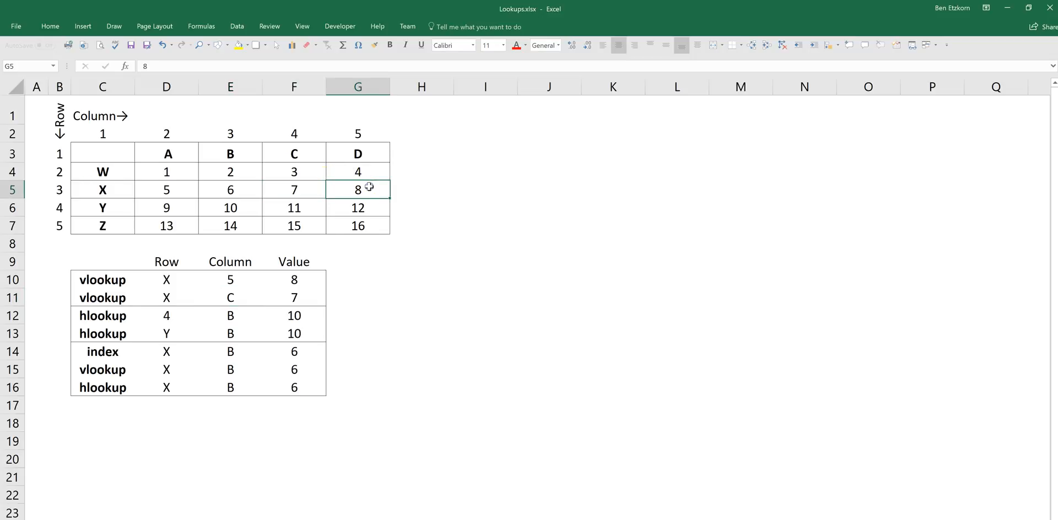
- Clear the column number in E10 and set it to 4
left_click(232, 279)
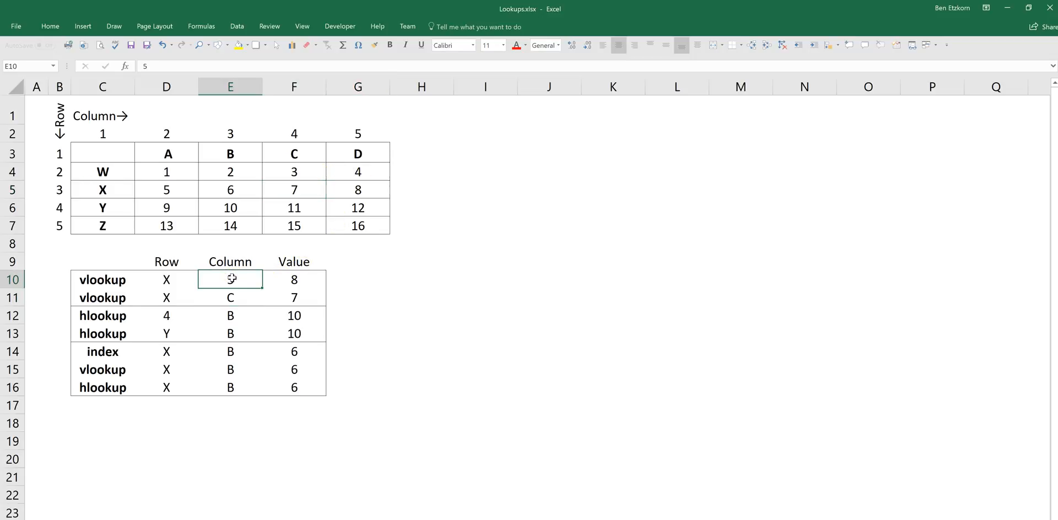
key("Delete")
type("4")
key("Return")
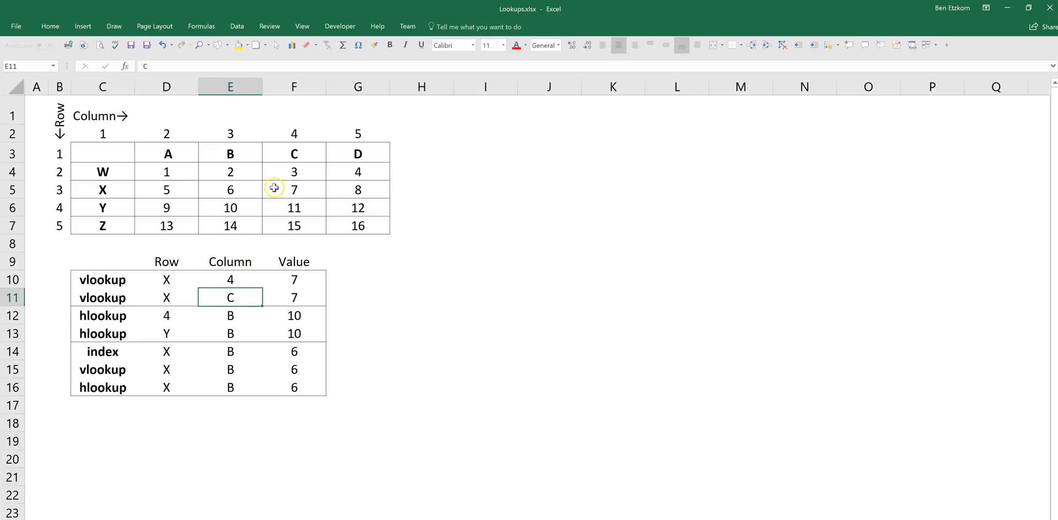
- Examine the column headers in D3:G3 and the MATCH part of the VLOOKUP formula in F11
left_click(168, 151)
left_click_drag(169, 151, 342, 153)
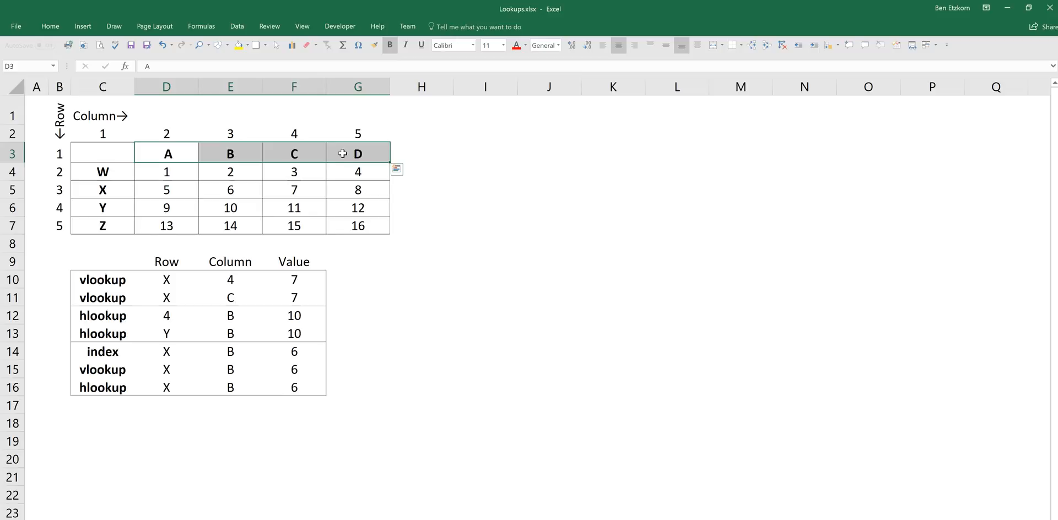
left_click(235, 299)
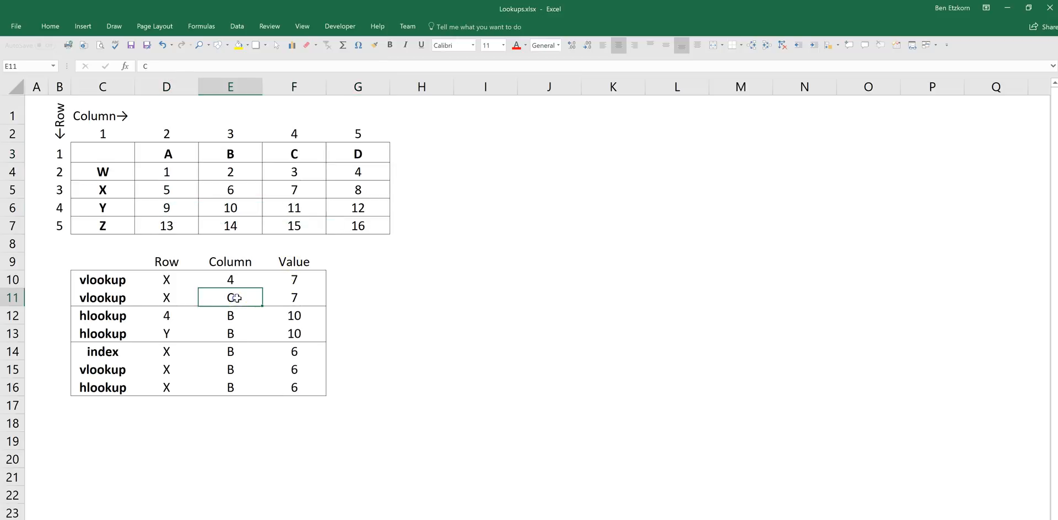
left_click(292, 298)
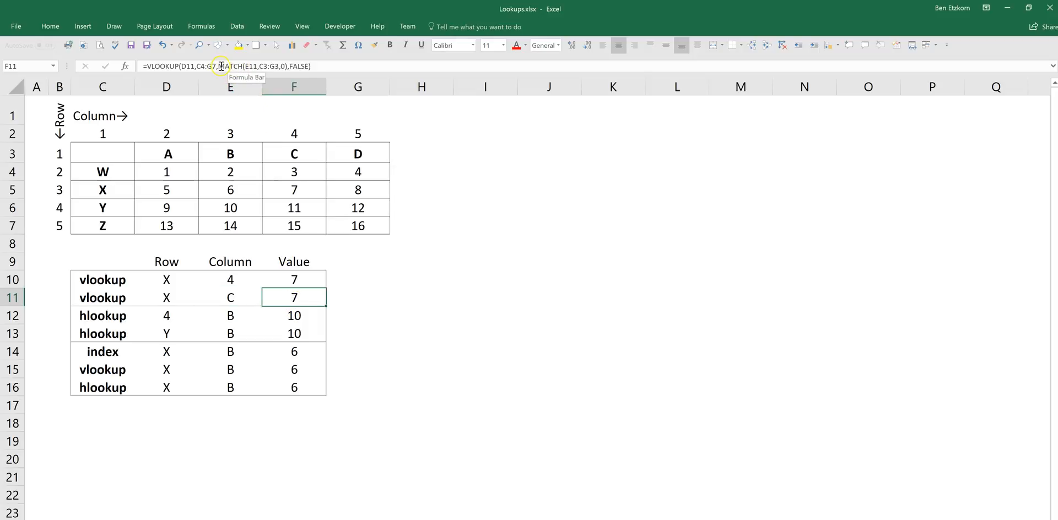
left_click_drag(221, 66, 276, 63)
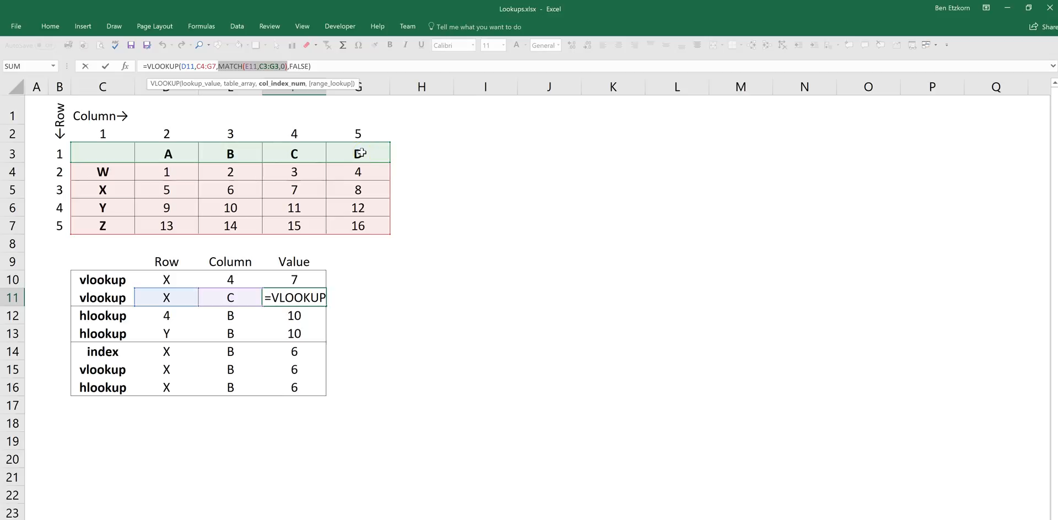
left_click(286, 67)
key("XF86AudioRaiseVolume")
key("alt")
left_click(348, 151)
left_click(357, 100)
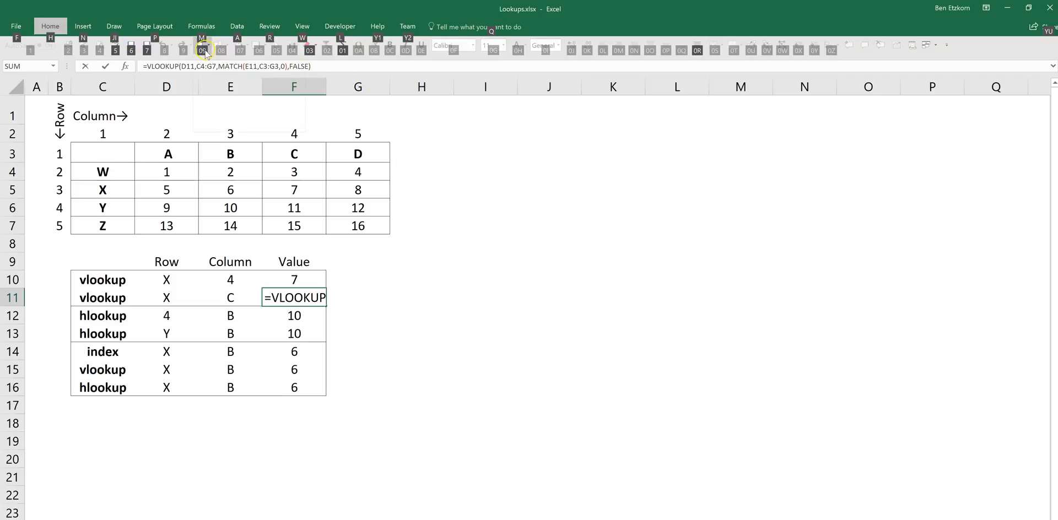
key("alt")
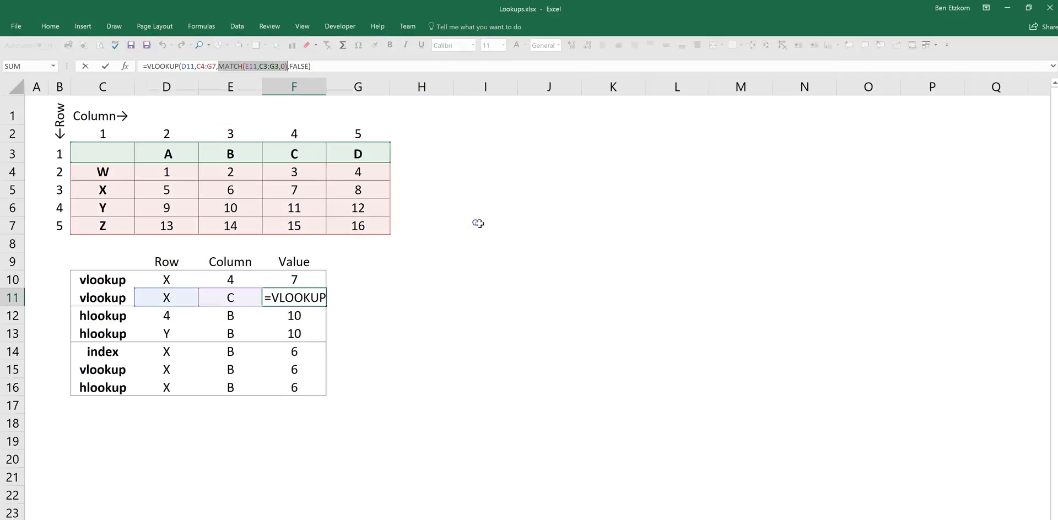
left_click(475, 222)
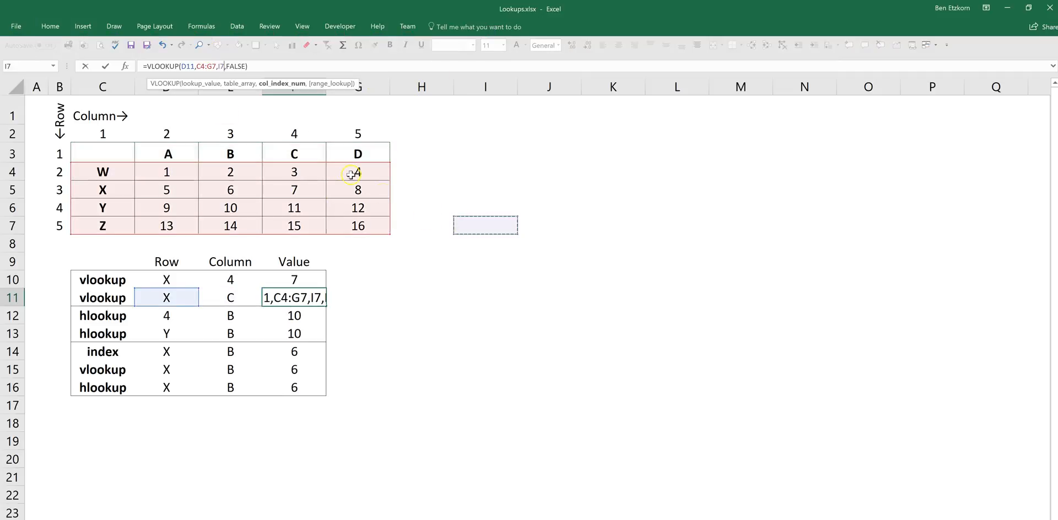
key("Escape")
left_click(293, 152)
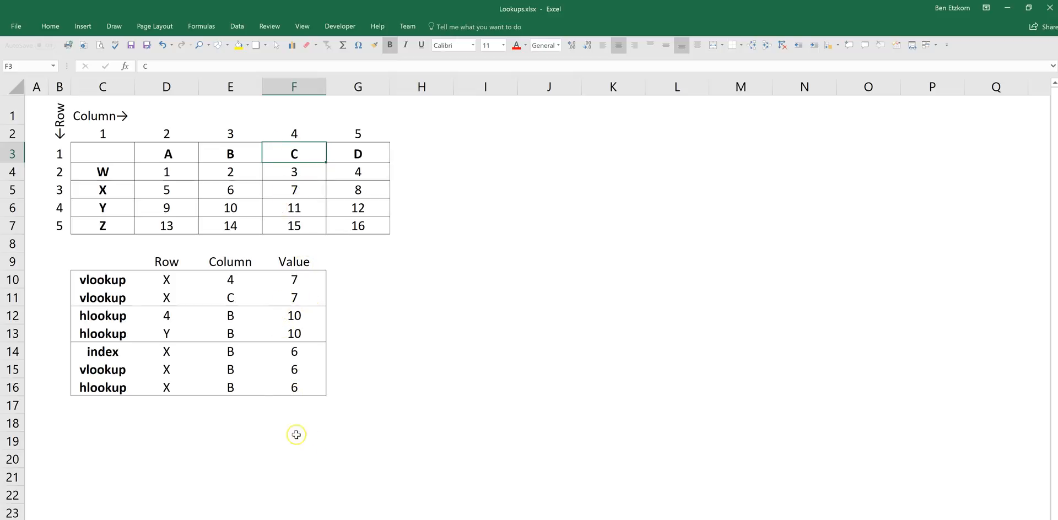
- Examine the first hlookup row and the table range used by its HLOOKUP formula in F12
left_click(122, 315)
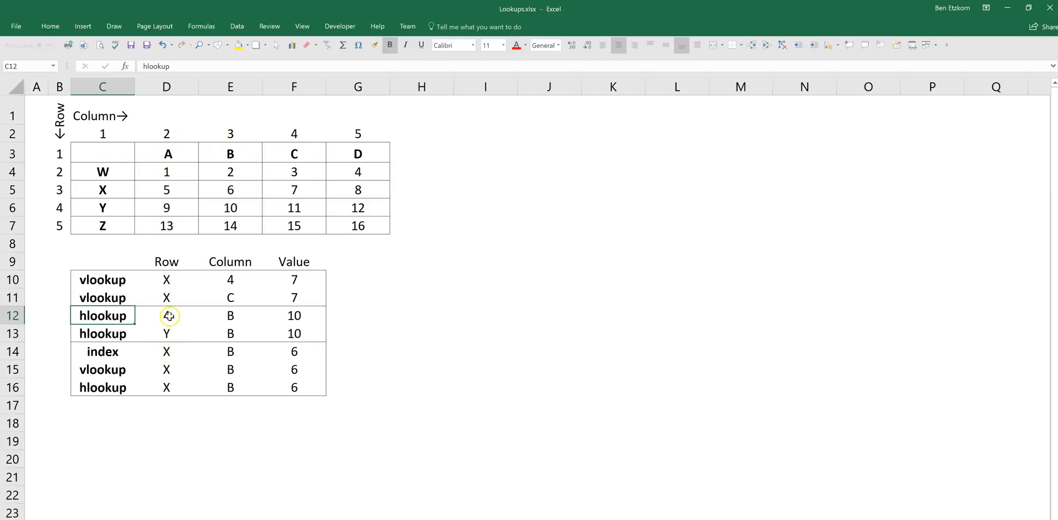
left_click(291, 314)
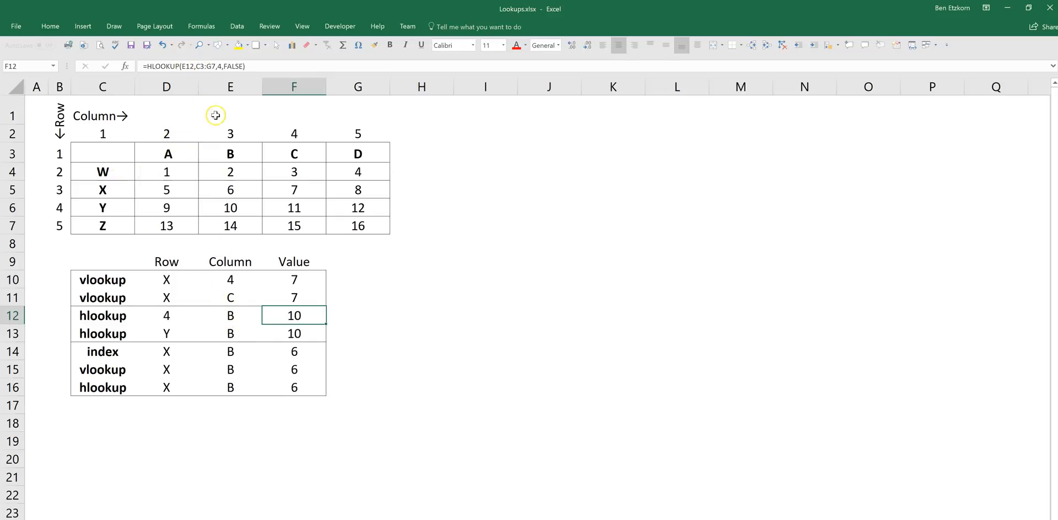
left_click(208, 66)
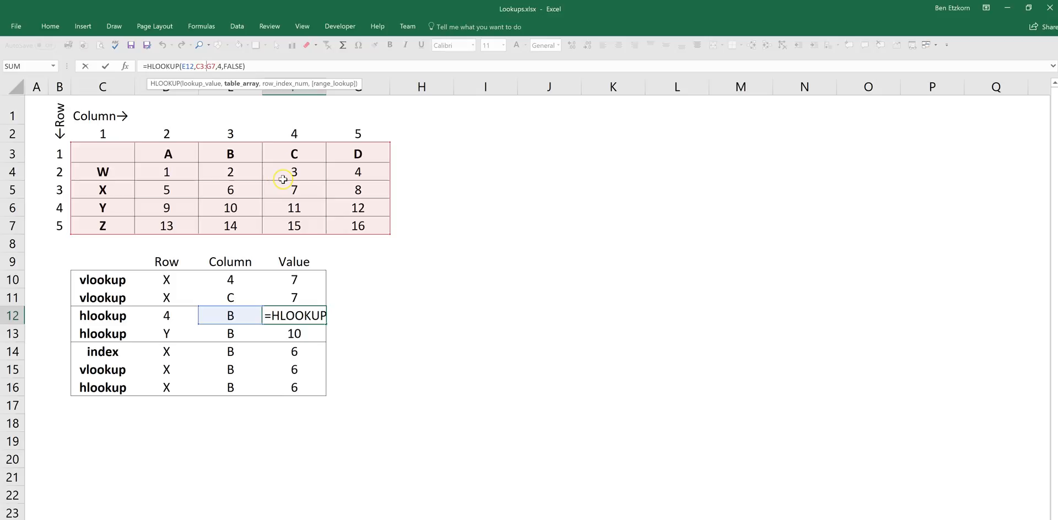
key("Return")
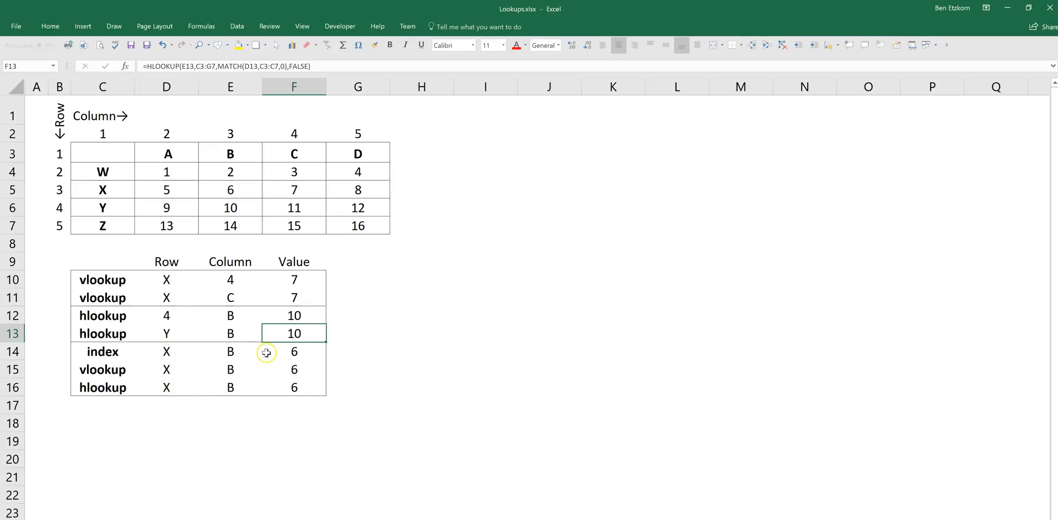
- Examine the INDEX and MATCH formula in F14 and compare it with the VLOOKUP in F15, the HLOOKUP in F16 and table cell E5
left_click(284, 352)
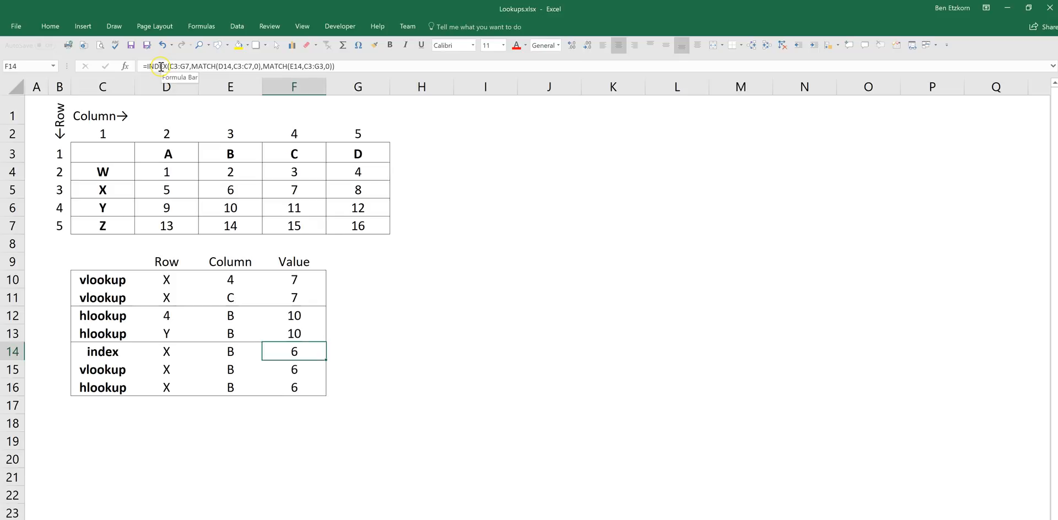
left_click(183, 66)
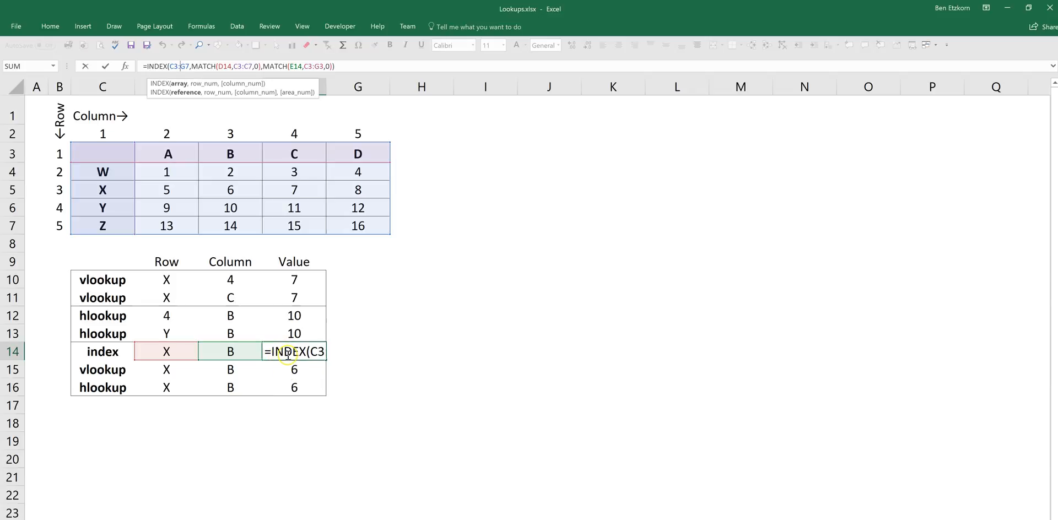
key("ctrl+Return")
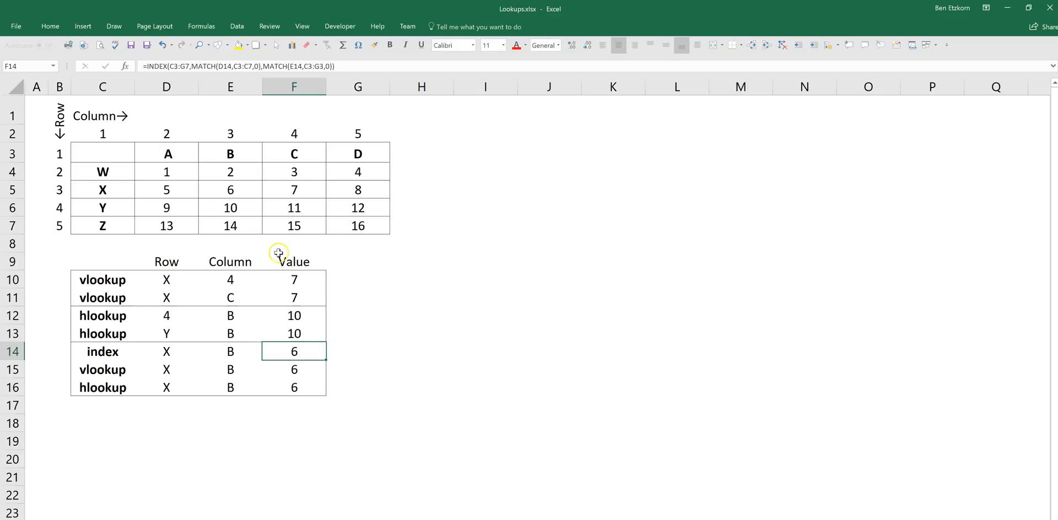
left_click(241, 186)
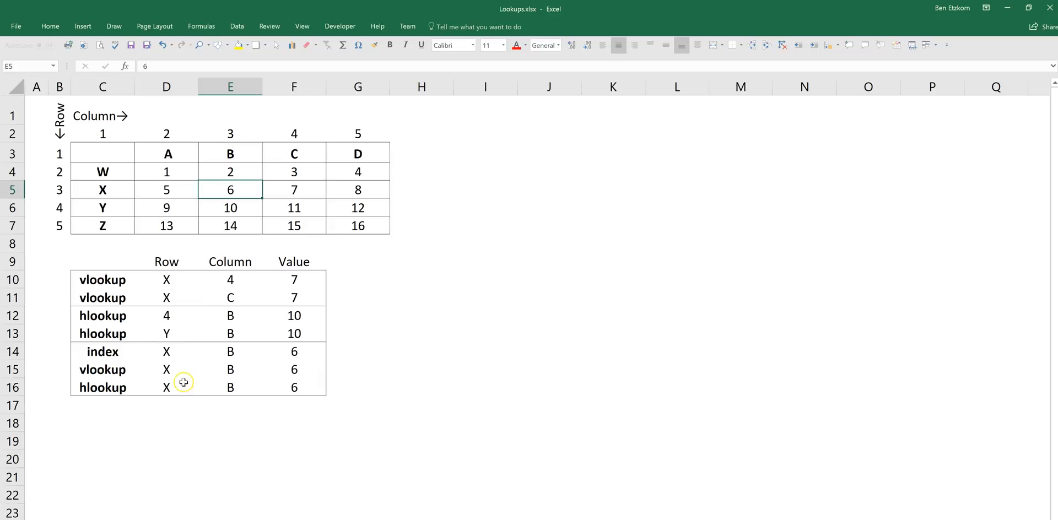
left_click(296, 369)
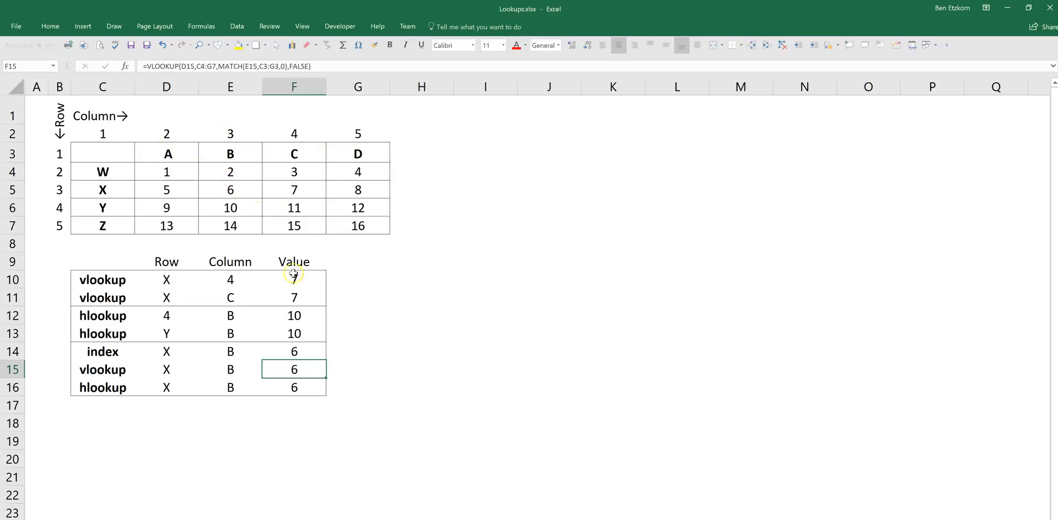
left_click(251, 193)
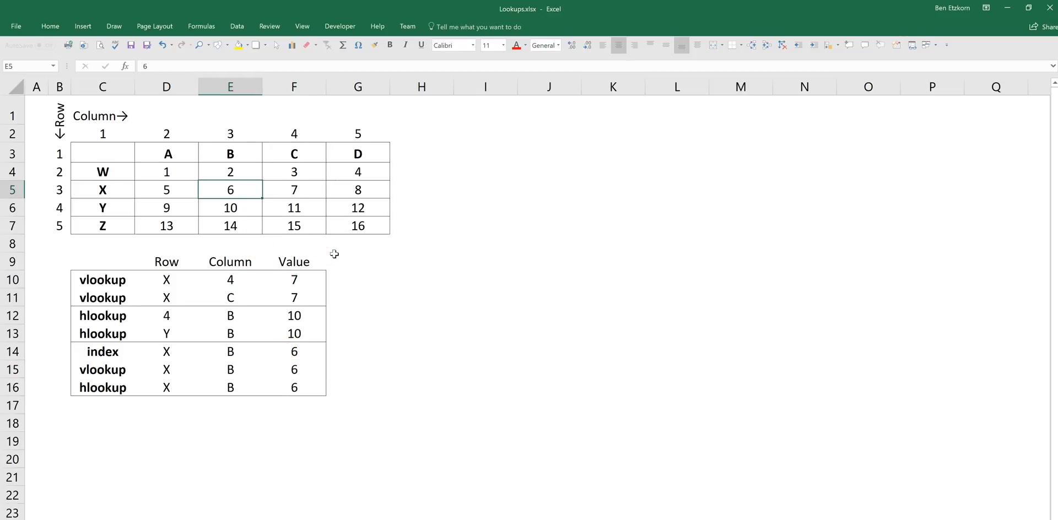
left_click(302, 386)
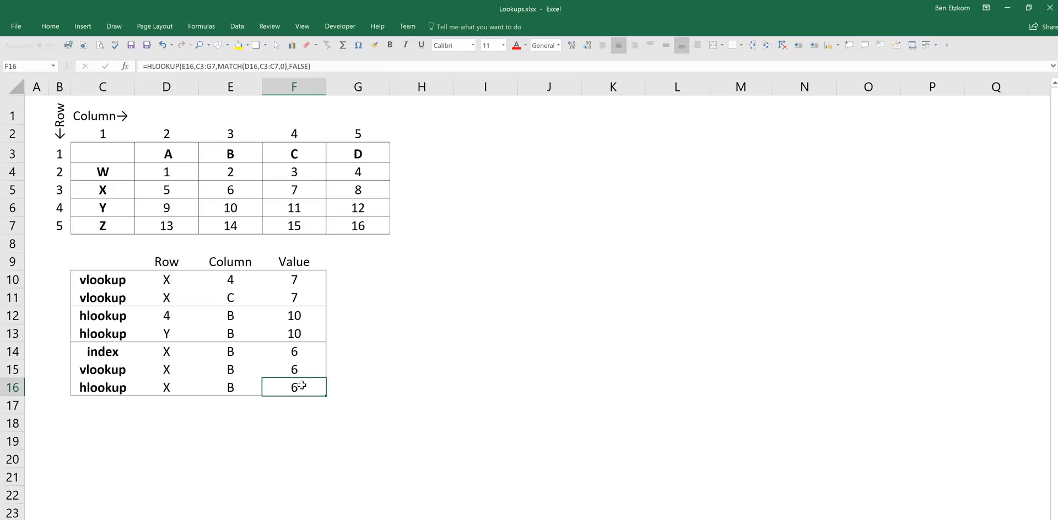
left_click(235, 351)
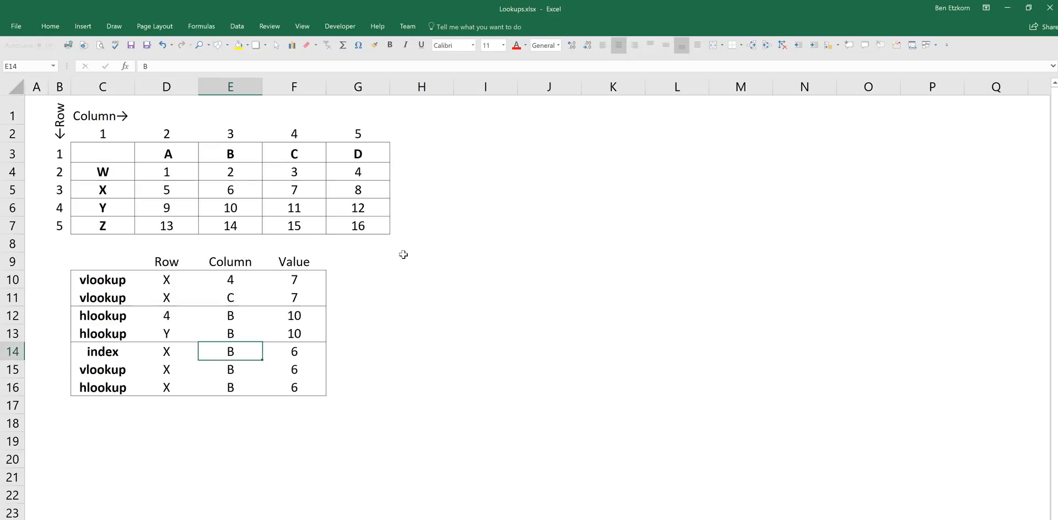
- Set the INDEX row's column letter in E14 to D and check the formula in F14
type("D")
key("Return")
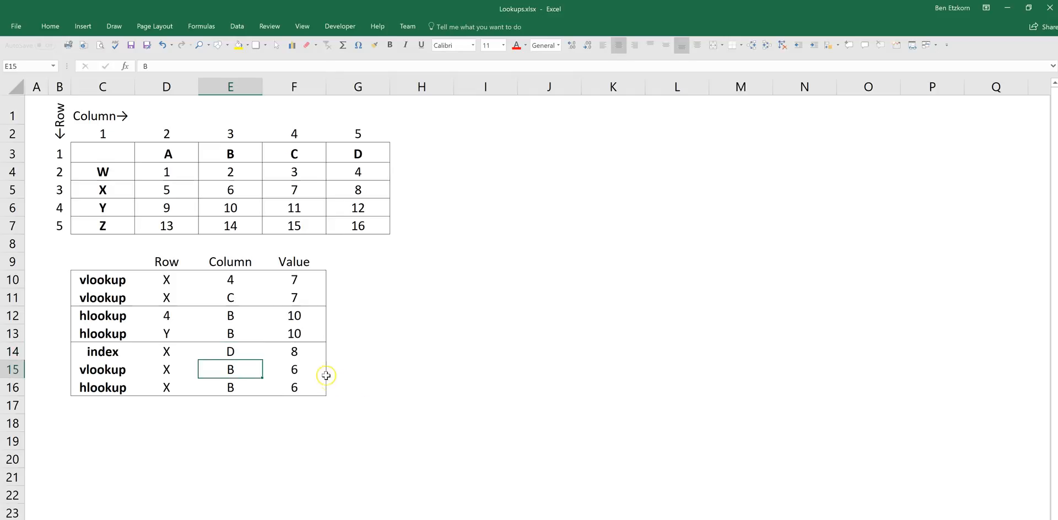
left_click(302, 353)
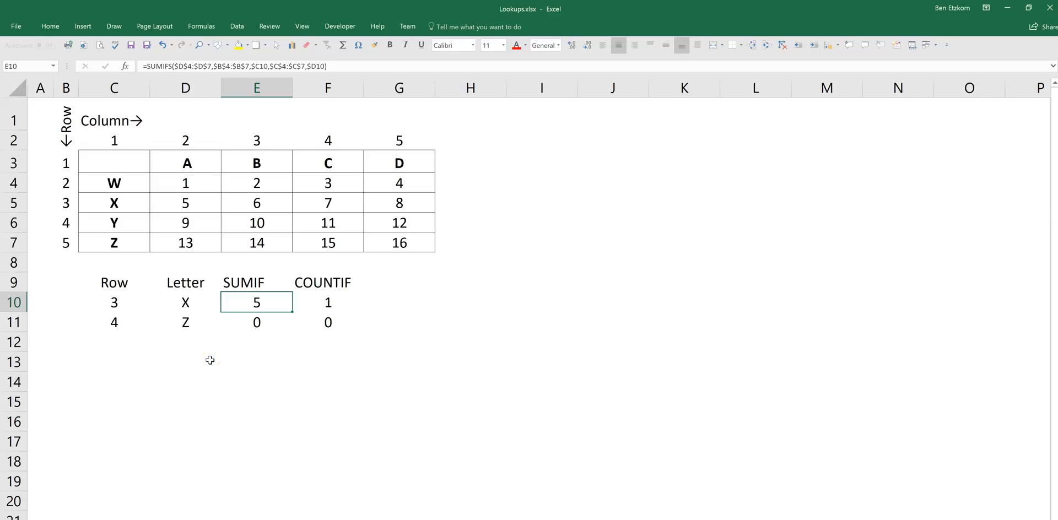
- Rename the headers in E9 and F9 as SUMIFS and COUNTIFS
left_click(267, 275)
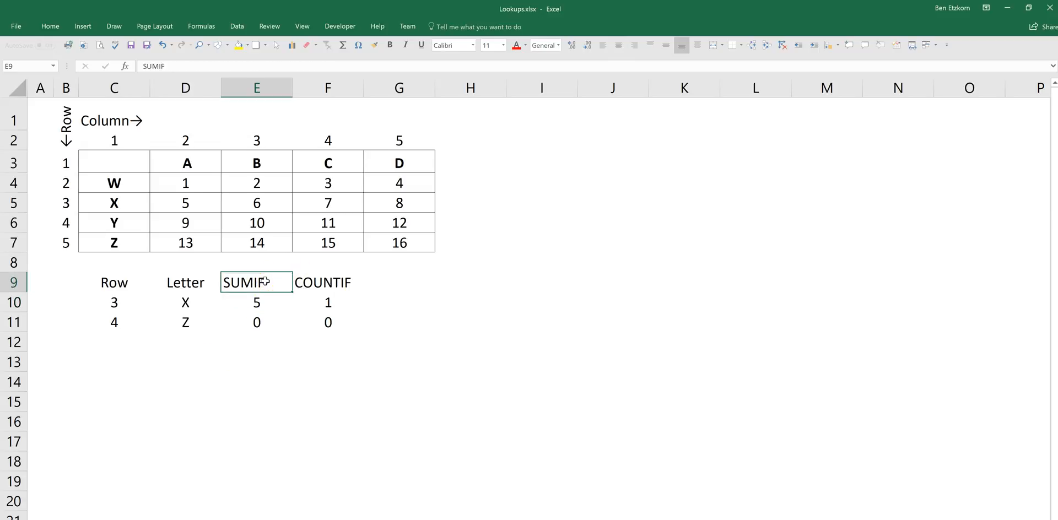
left_click(213, 68)
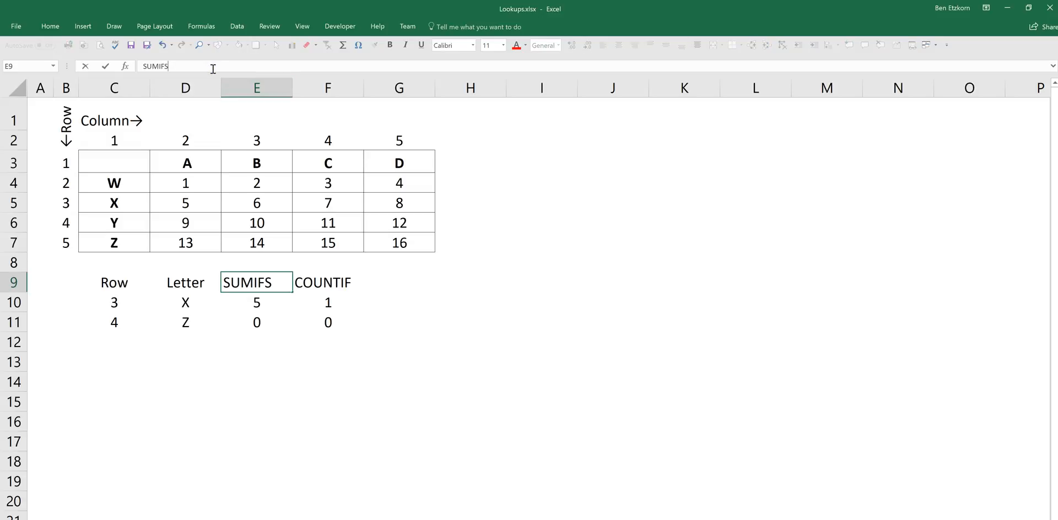
key("Return")
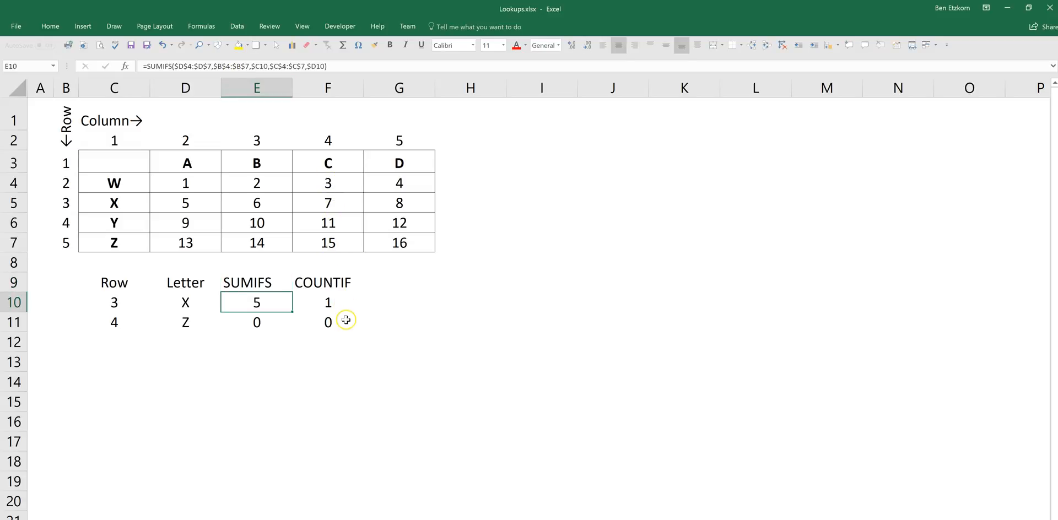
left_click(341, 284)
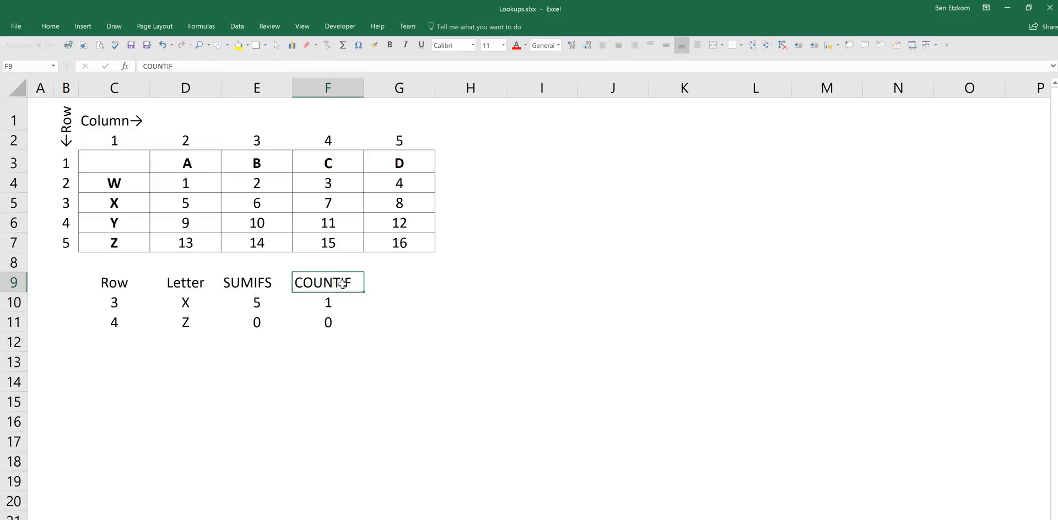
left_click(189, 65)
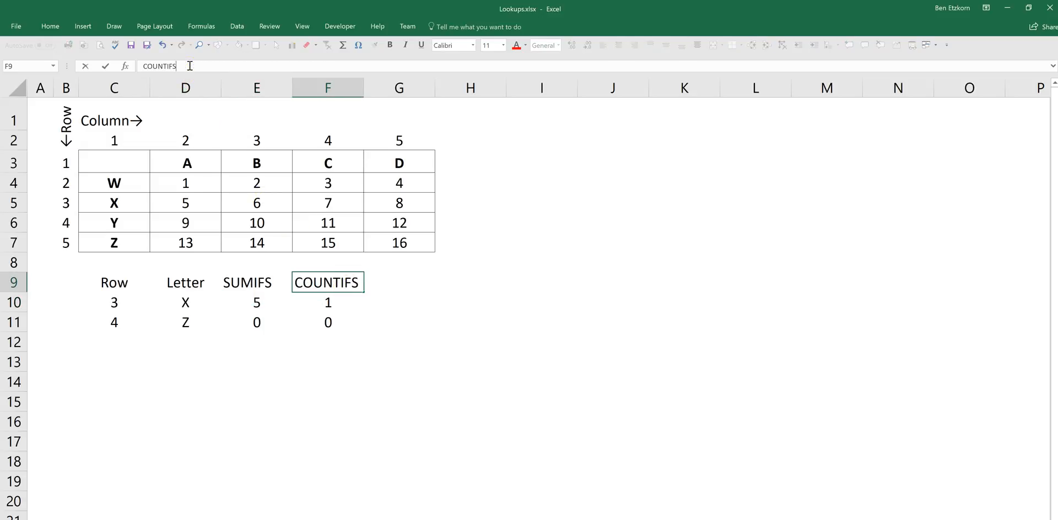
key("Return")
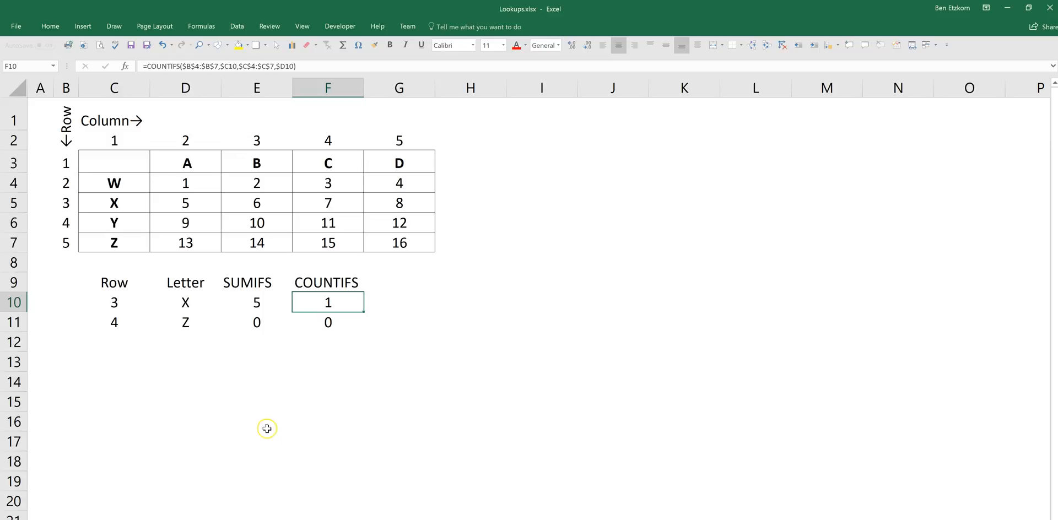
- Examine the ranges and criteria of the SUMIFS formula in E10, including its letter criterion in D10
left_click(259, 302)
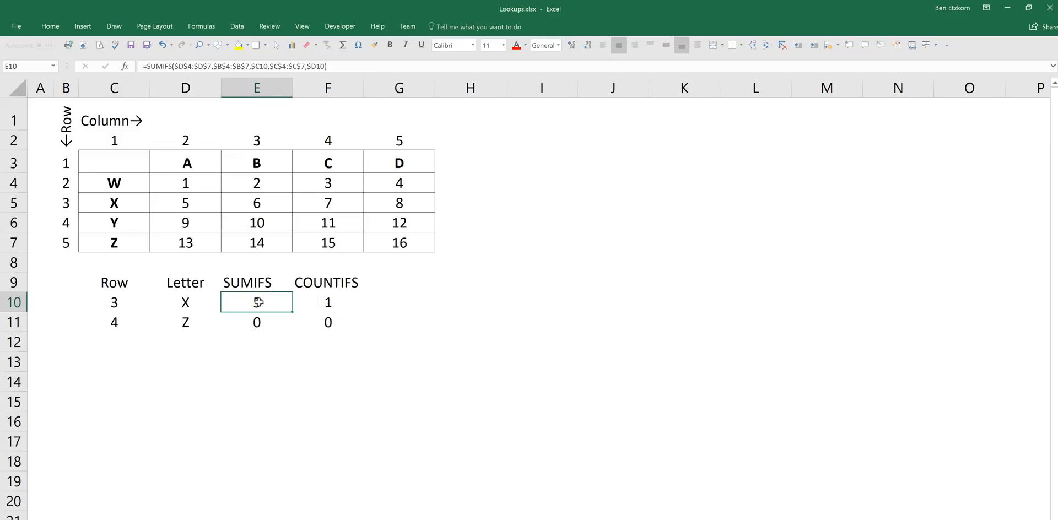
left_click(188, 66)
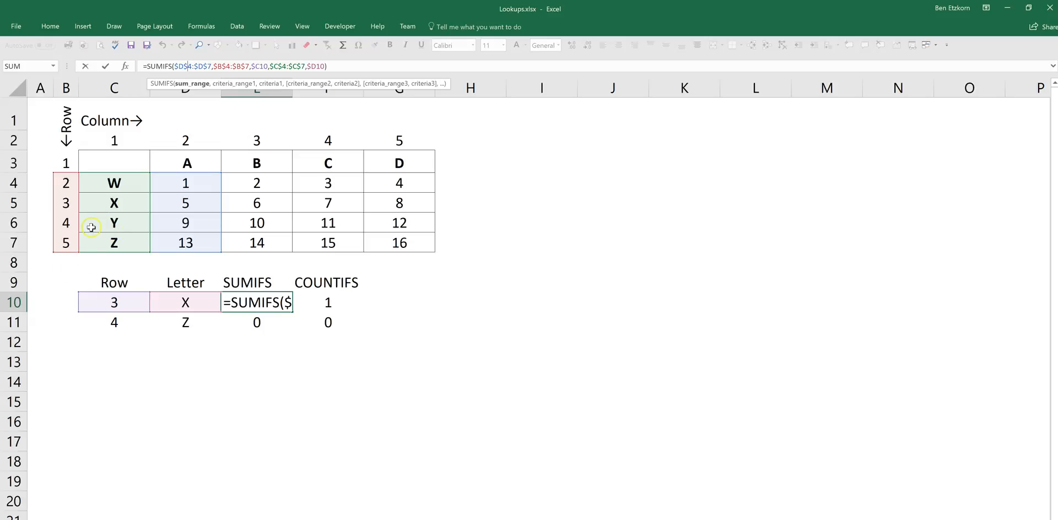
key("ctrl+Return")
key("Left")
key("Left")
left_click(186, 301)
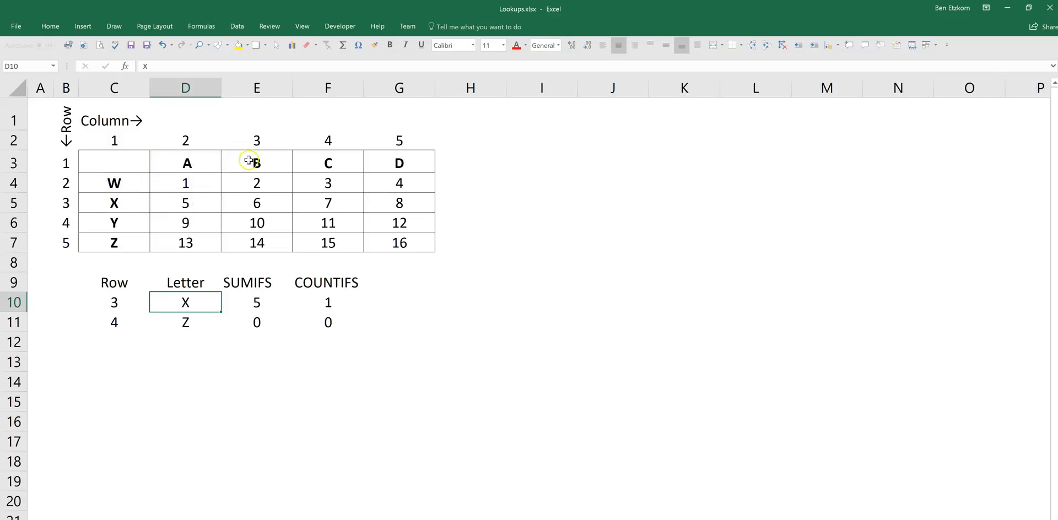
- Trace the first SUMIFS match through row number B5, letter C5 and value D5, and compare the letter in C6
left_click(62, 202)
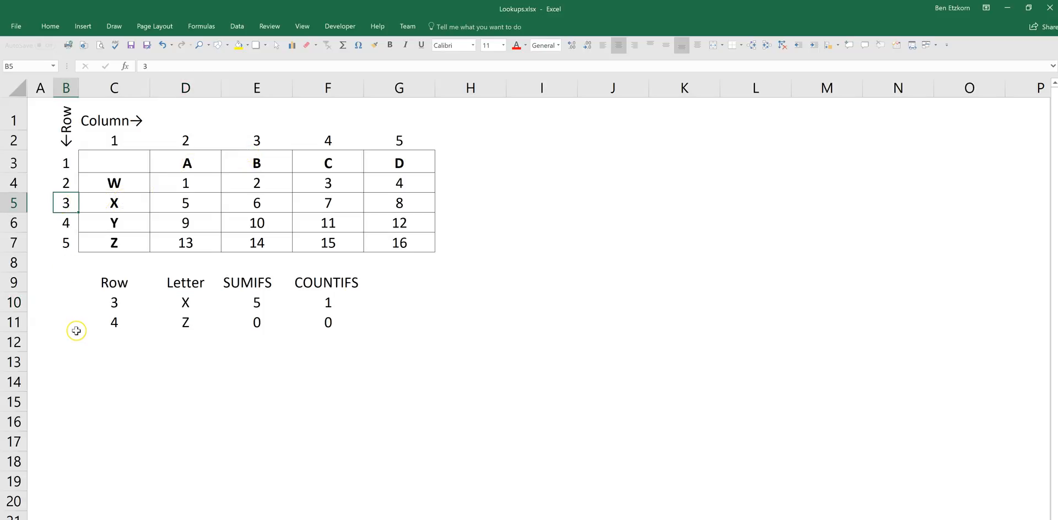
left_click(125, 204)
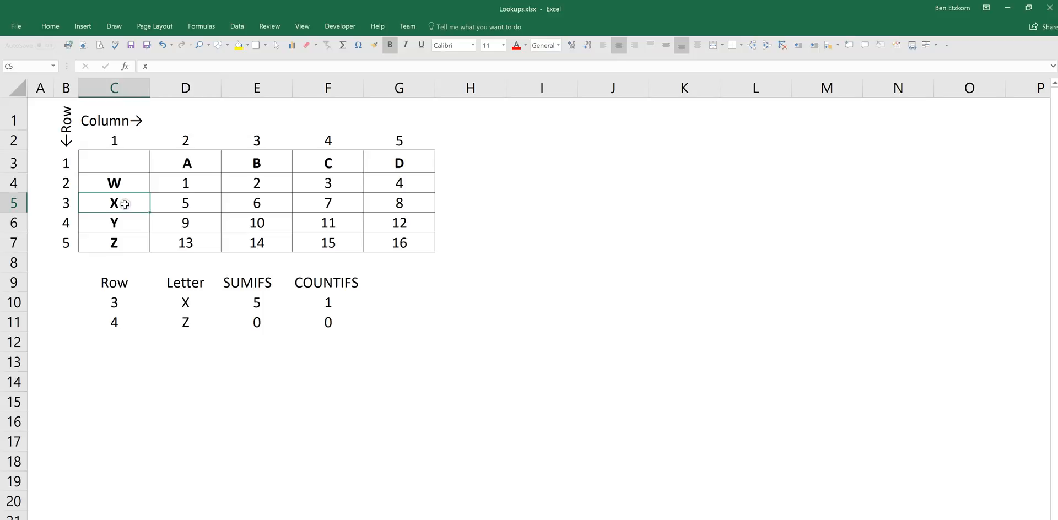
left_click(187, 204)
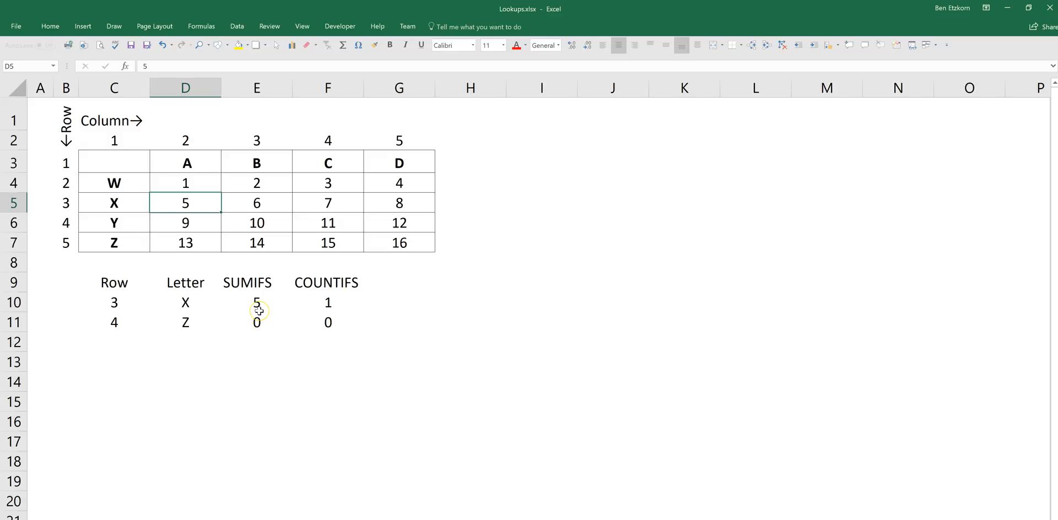
left_click(118, 221)
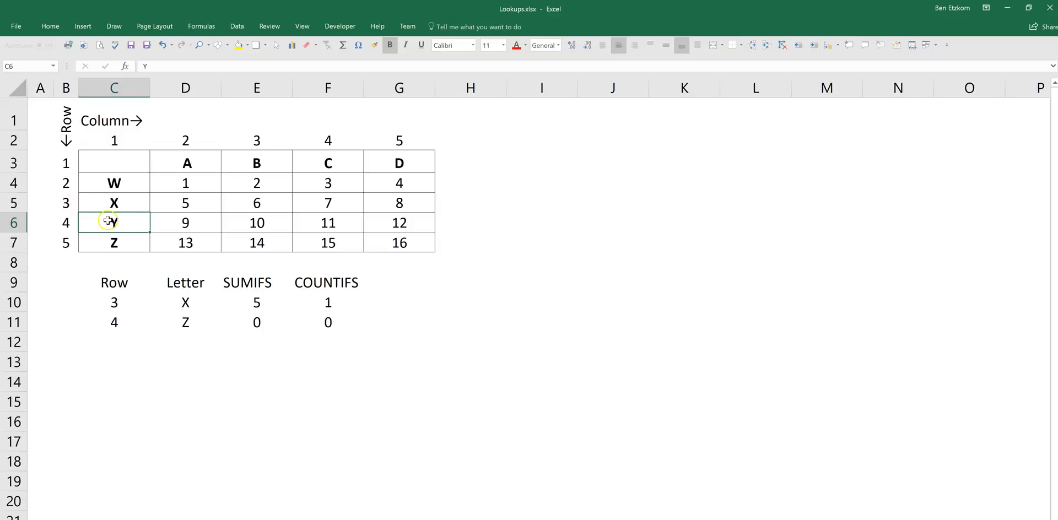
- Test the letter Y as the criterion in D10, and restore it to X
left_click(183, 305)
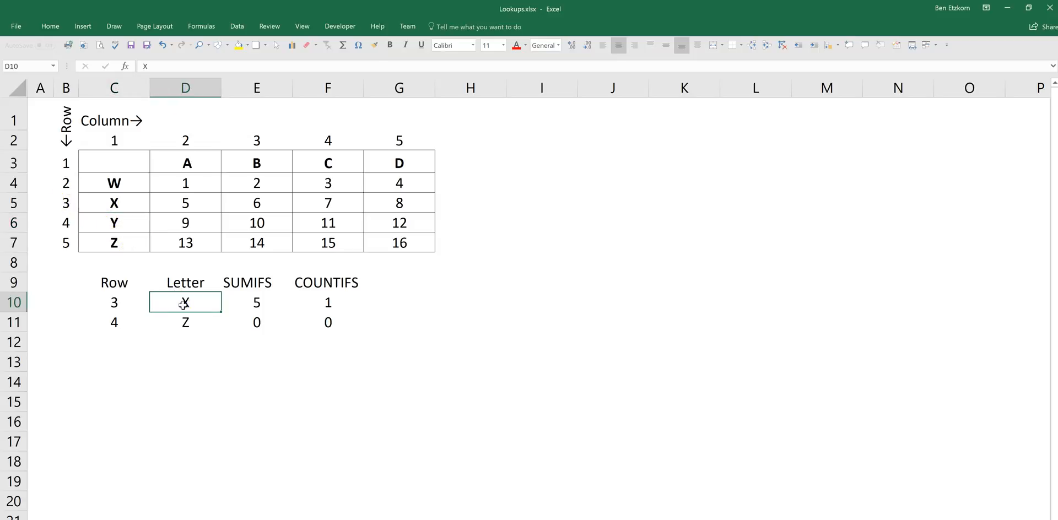
type("Y")
key("Return")
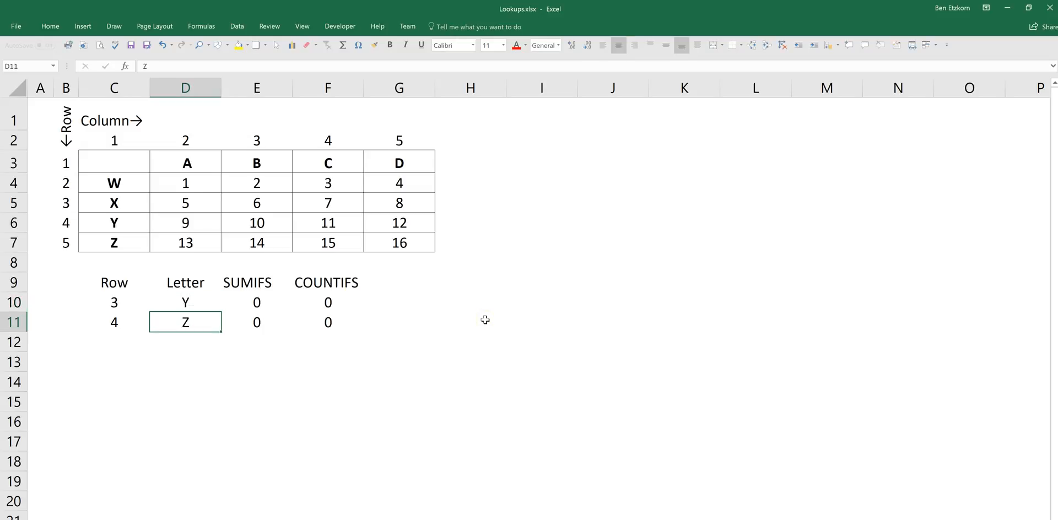
left_click(186, 302)
left_click(179, 307)
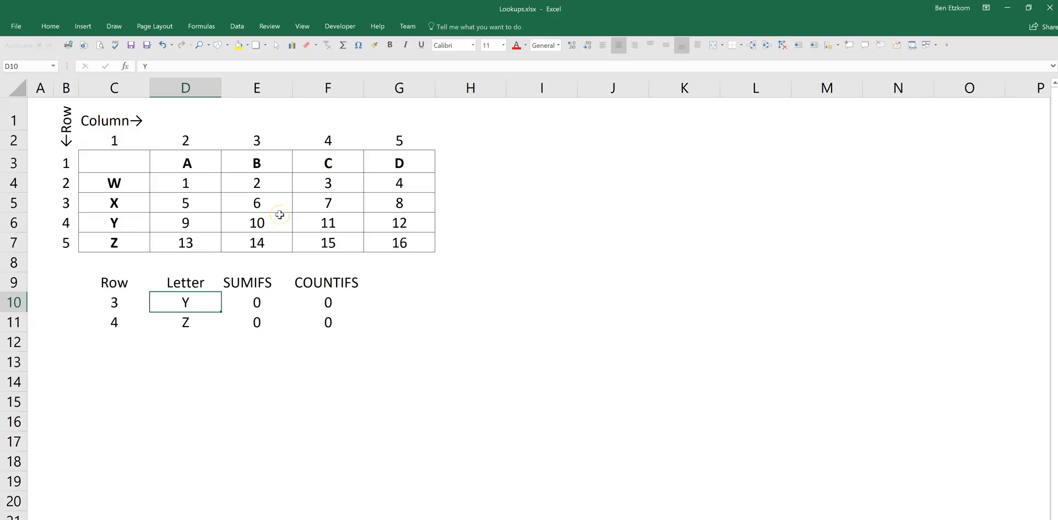
type("X")
key("Return")
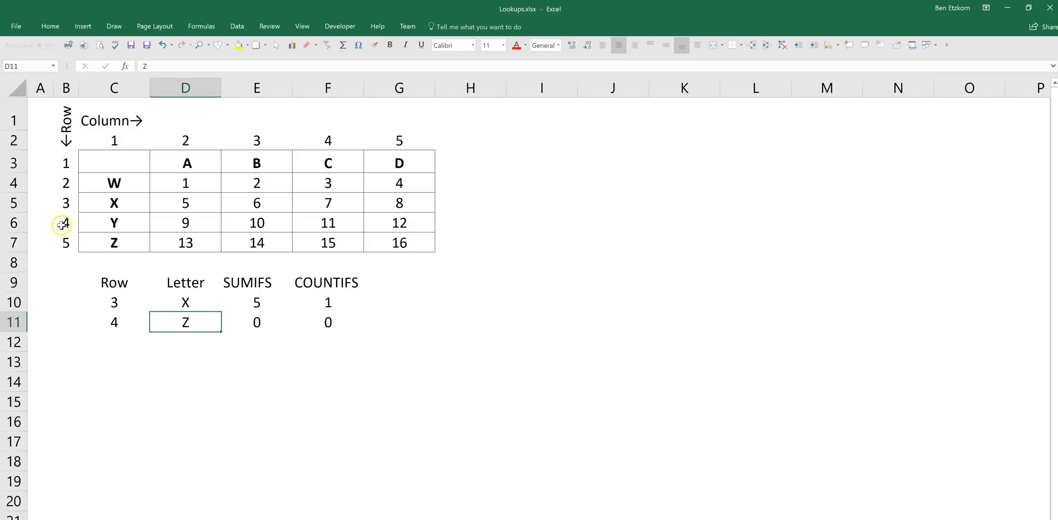
- Compare the second row's criteria with C7, B6:C6 and D6, and review the criteria ranges in B3:C7
left_click(101, 241)
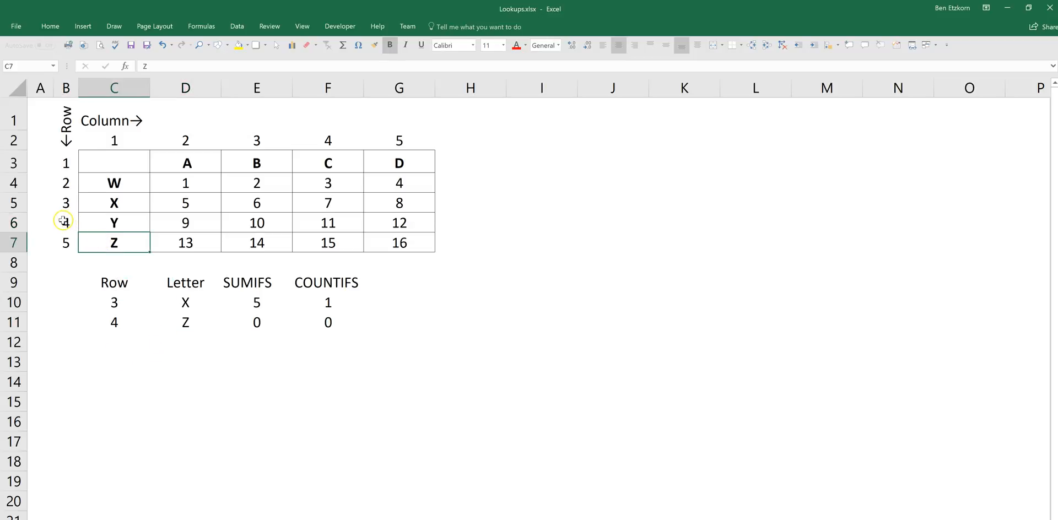
left_click(64, 221)
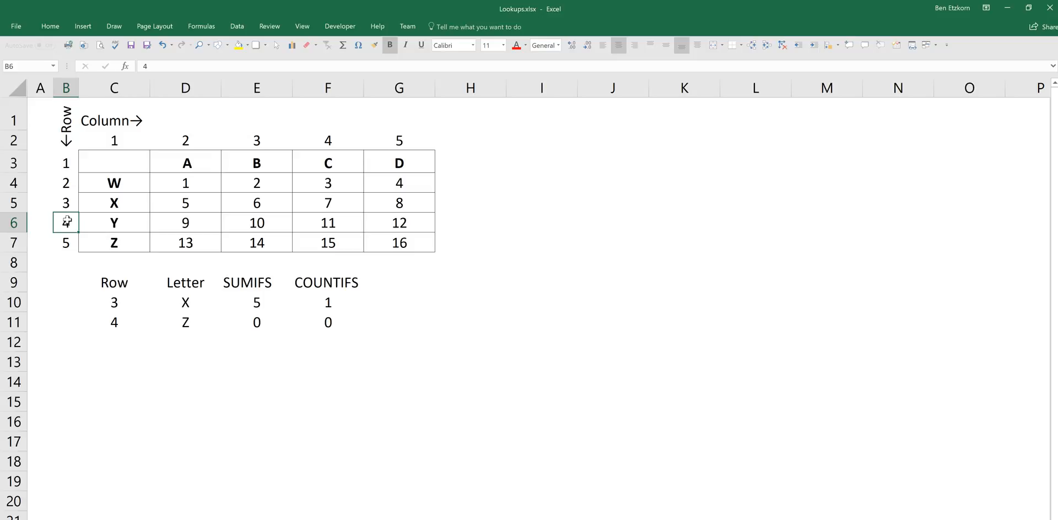
left_click_drag(67, 221, 103, 220)
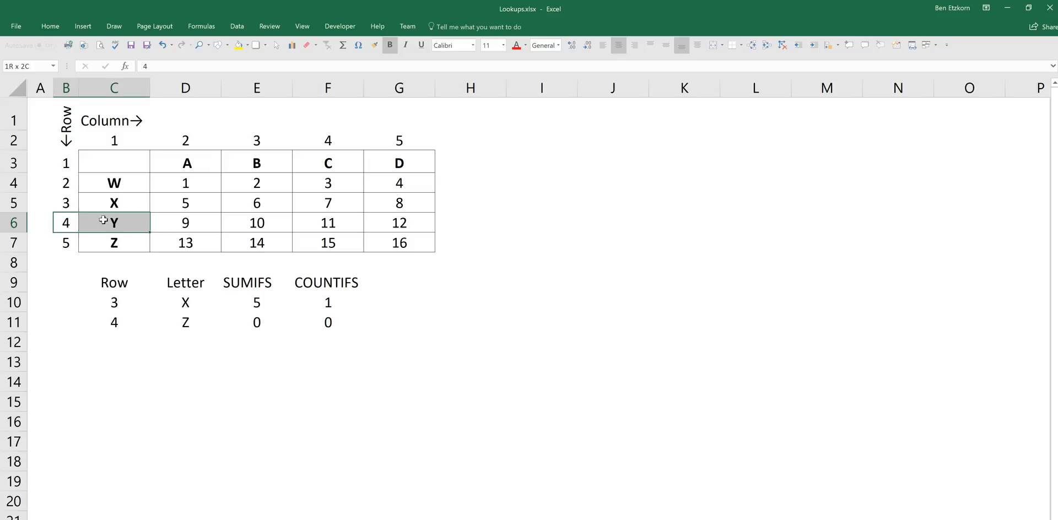
left_click(184, 221)
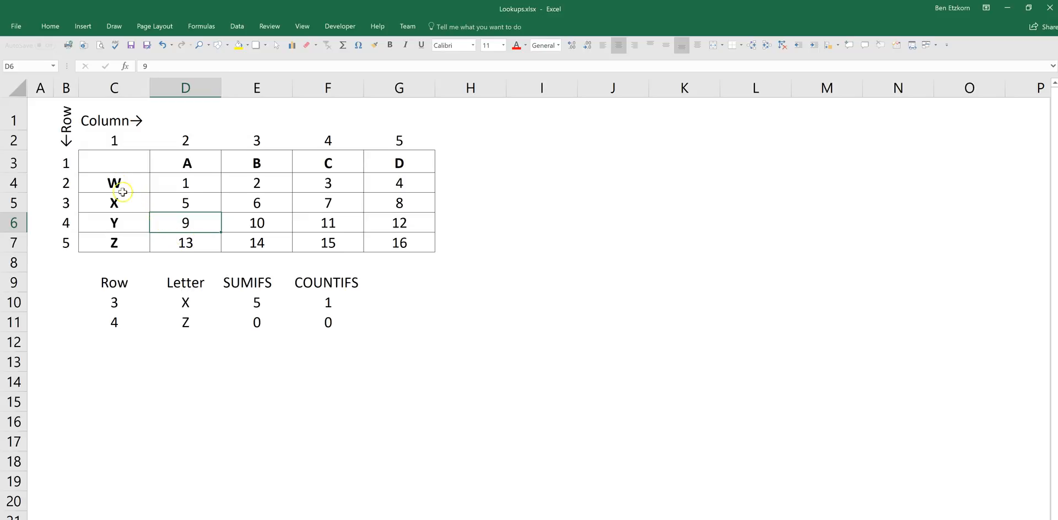
left_click(67, 183)
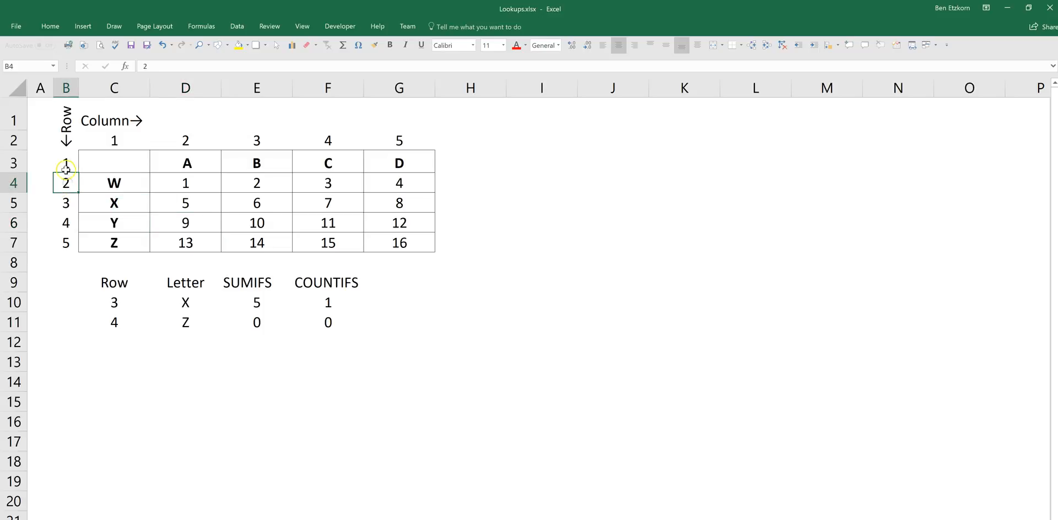
left_click_drag(65, 163, 115, 252)
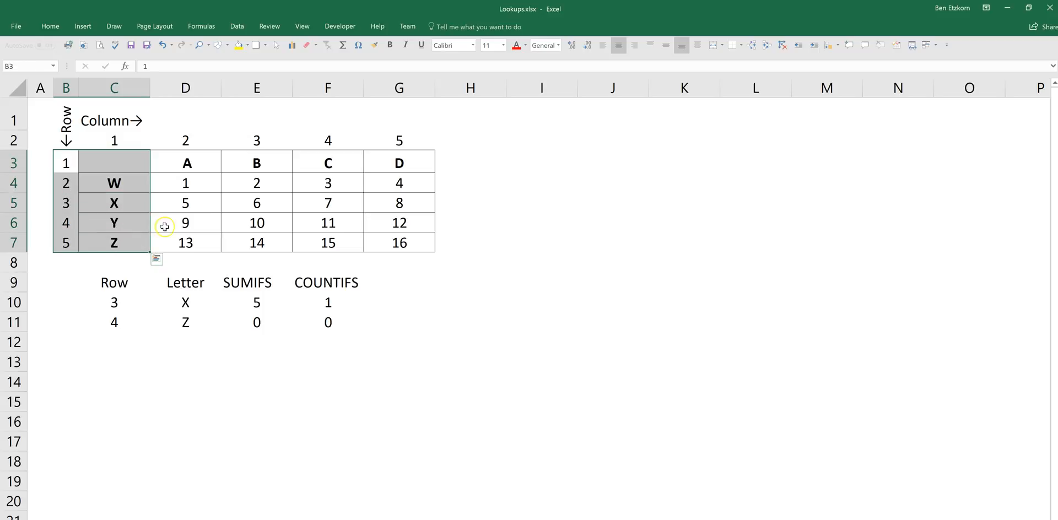
left_click(198, 200)
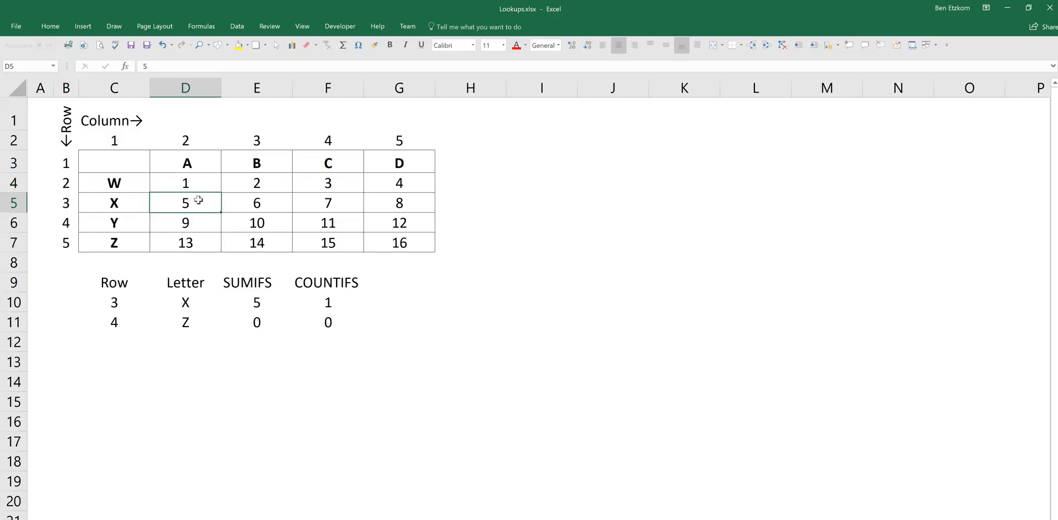
- Compare the COUNTIFS formula in F10 with the SUMIFS formula in E10
left_click(327, 308)
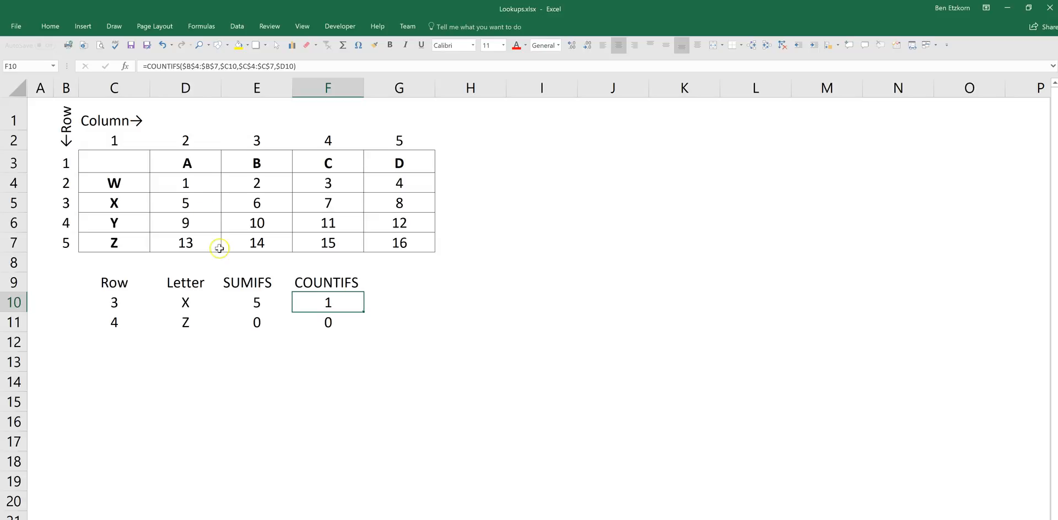
left_click(403, 301)
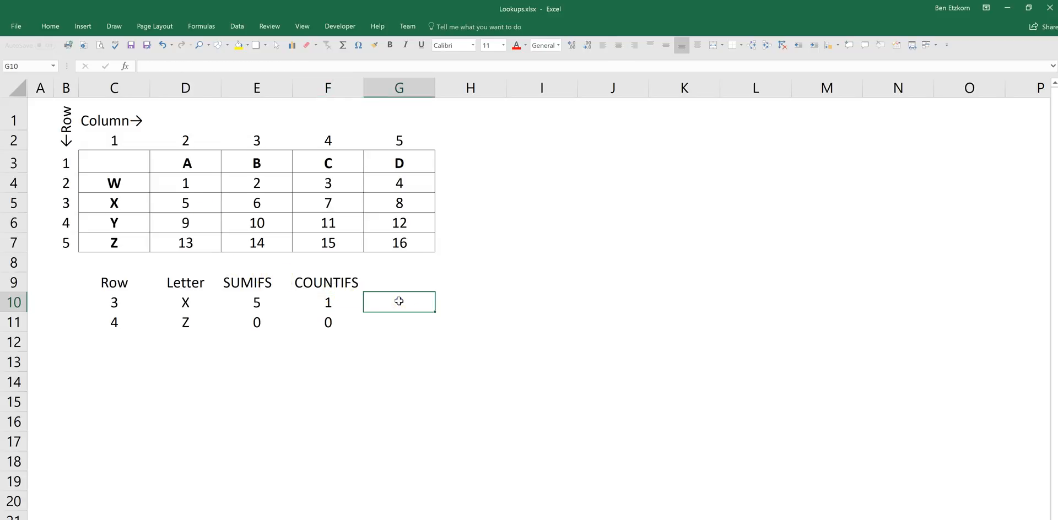
left_click(255, 305)
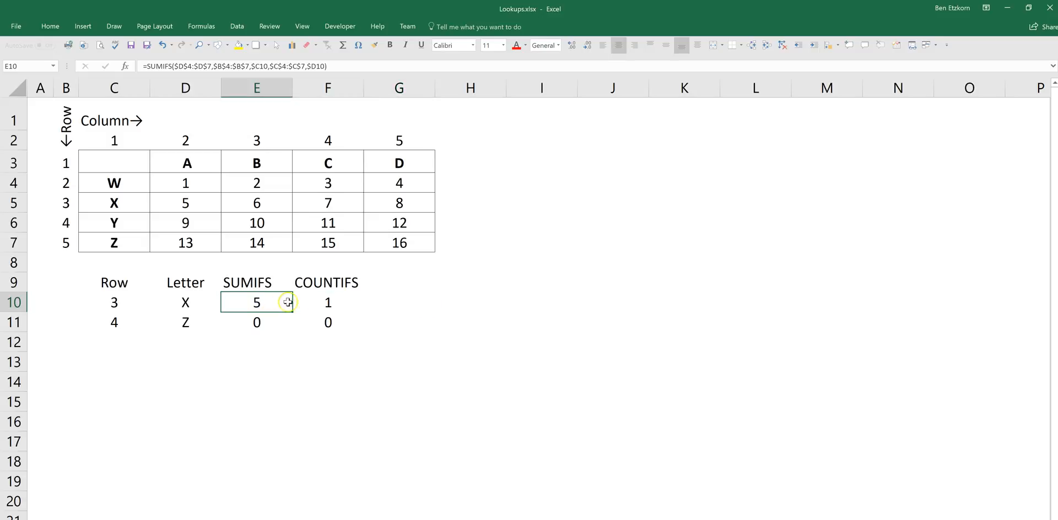
left_click(319, 302)
left_click(401, 299)
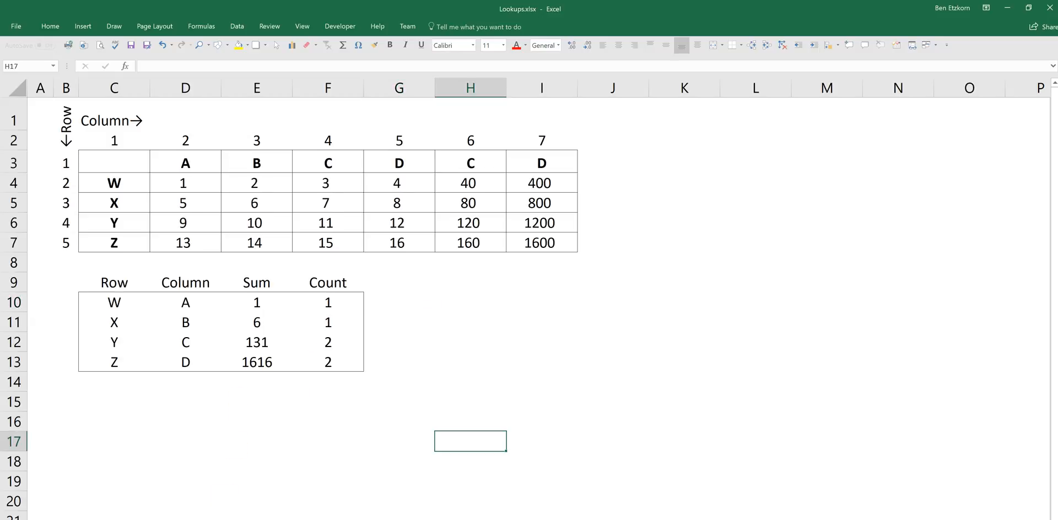
- Examine the column numbers in C2:I2 and the repeated D and C headers in row 3 of the extended table
left_click(213, 478)
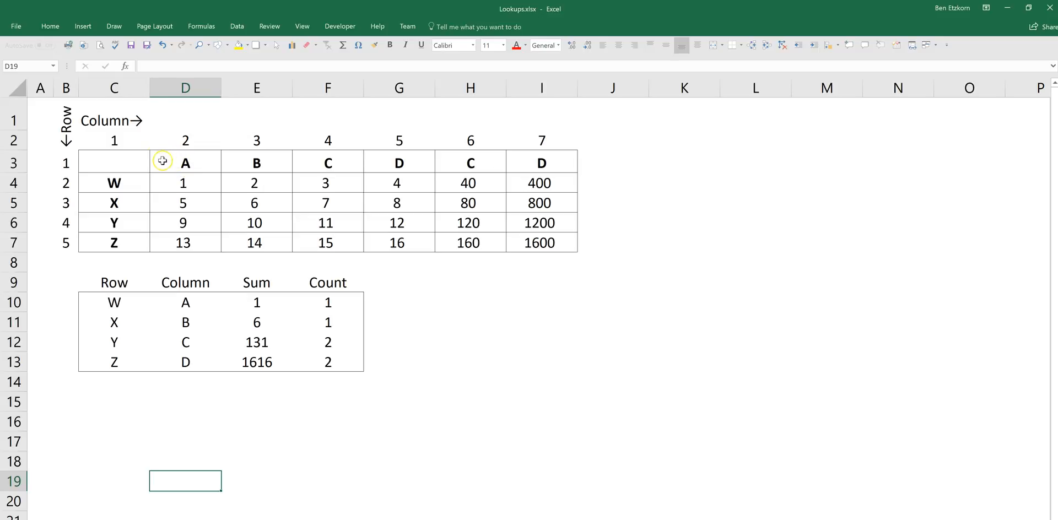
left_click_drag(121, 144, 525, 142)
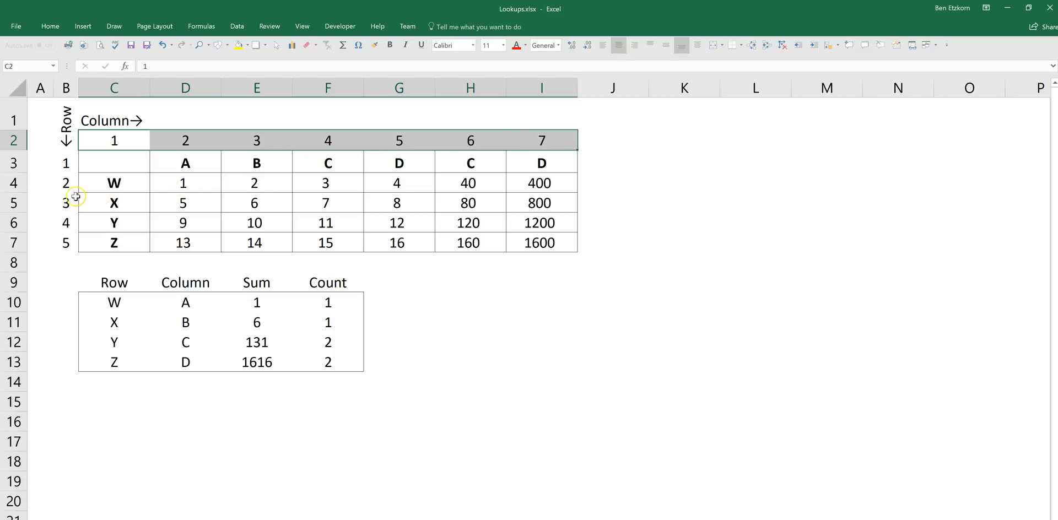
left_click(411, 166)
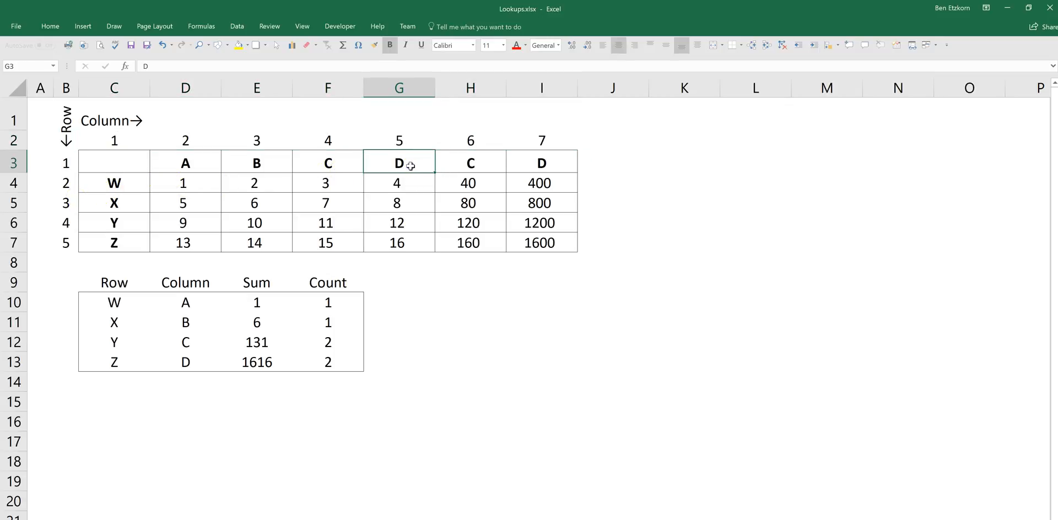
left_click(532, 163)
left_click(329, 165)
left_click(453, 165)
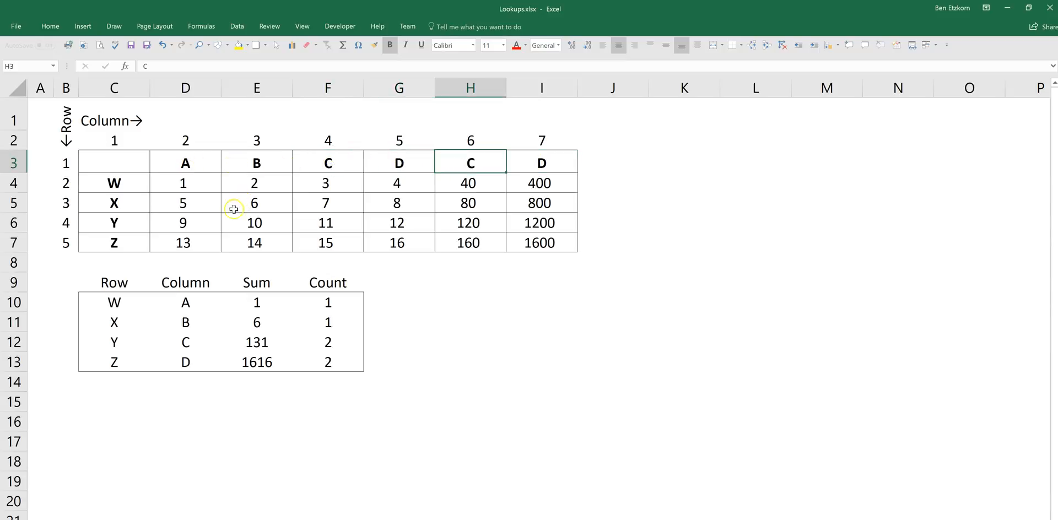
- Review the row criteria in C10:C13 and the column criteria in D10:D13 of the Sum and Count table
left_click(112, 302)
left_click(112, 328)
left_click(112, 340)
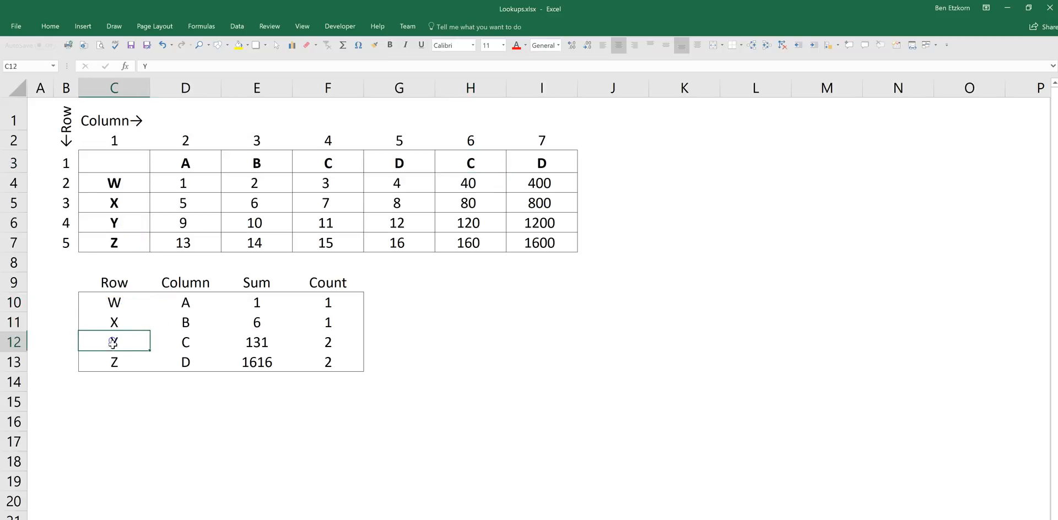
left_click(113, 366)
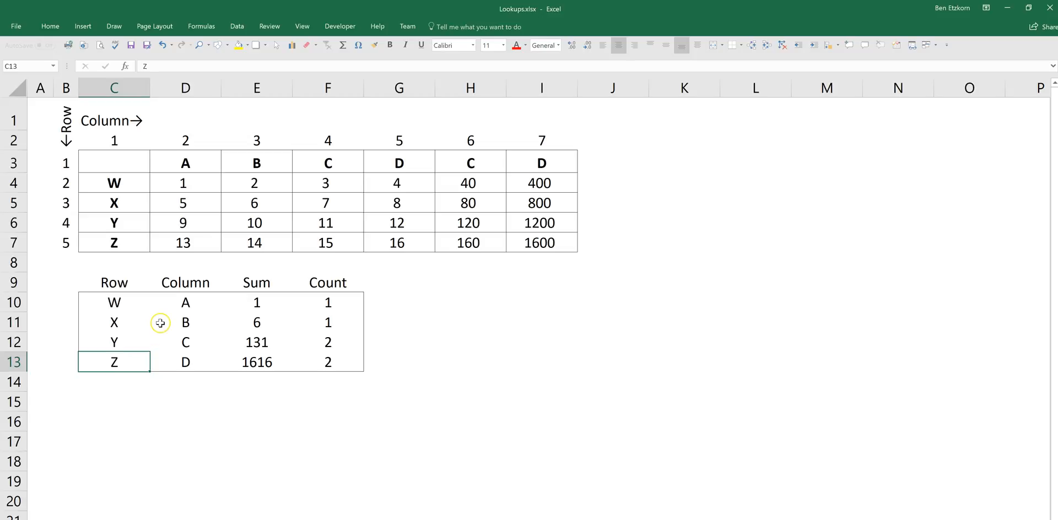
left_click(175, 306)
left_click(180, 322)
left_click(185, 361)
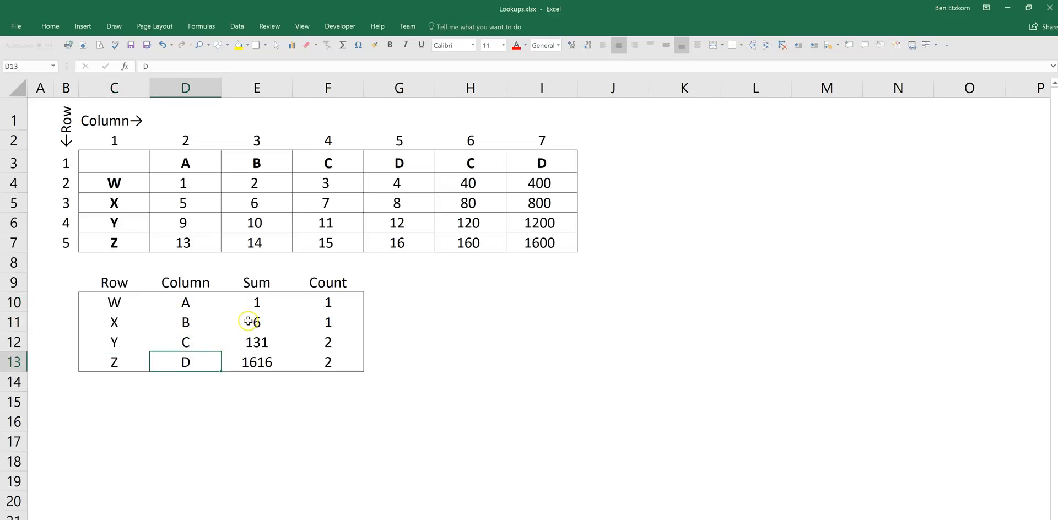
- Examine the ranges and criteria in E10's nested SUM and IF formula, and re-enter it as an array formula
left_click(259, 302)
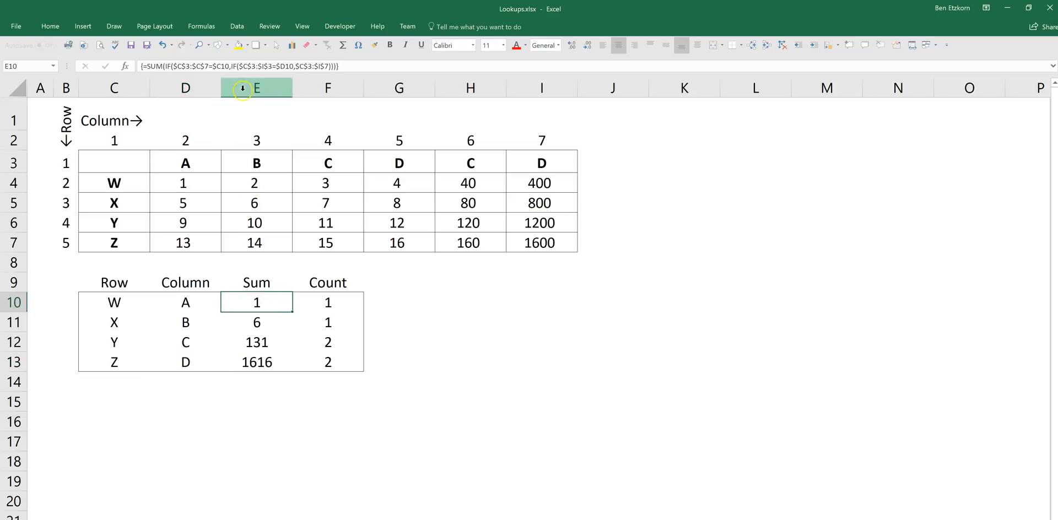
left_click(181, 66)
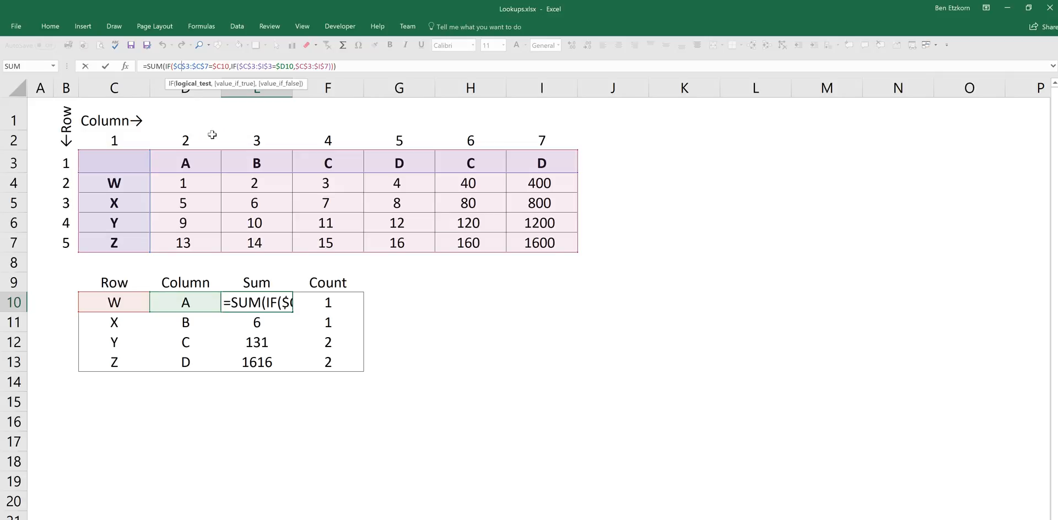
left_click(240, 66)
key("ctrl+shift+Return")
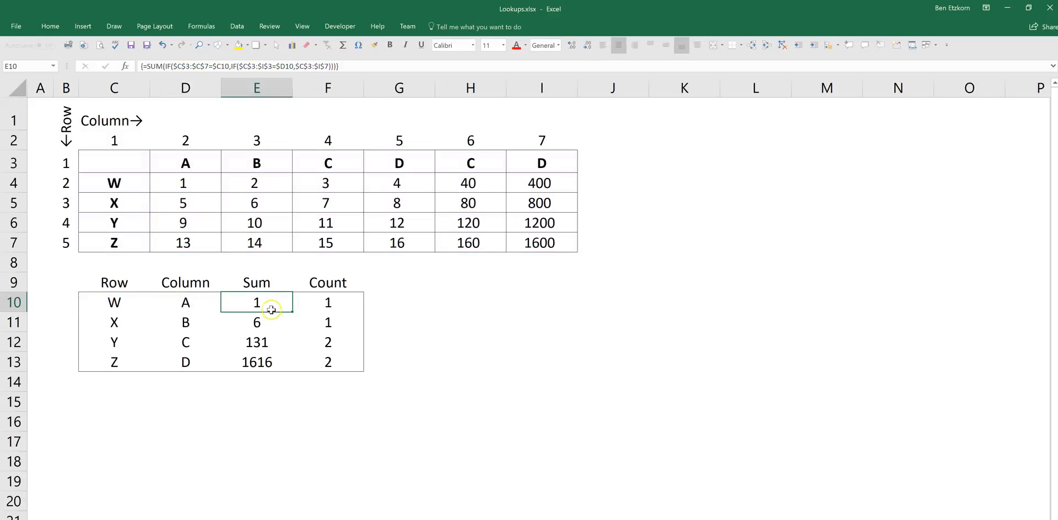
- Check the COUNT formula in F10, and recommit the SUM formula in E10 as an array formula
left_click(333, 298)
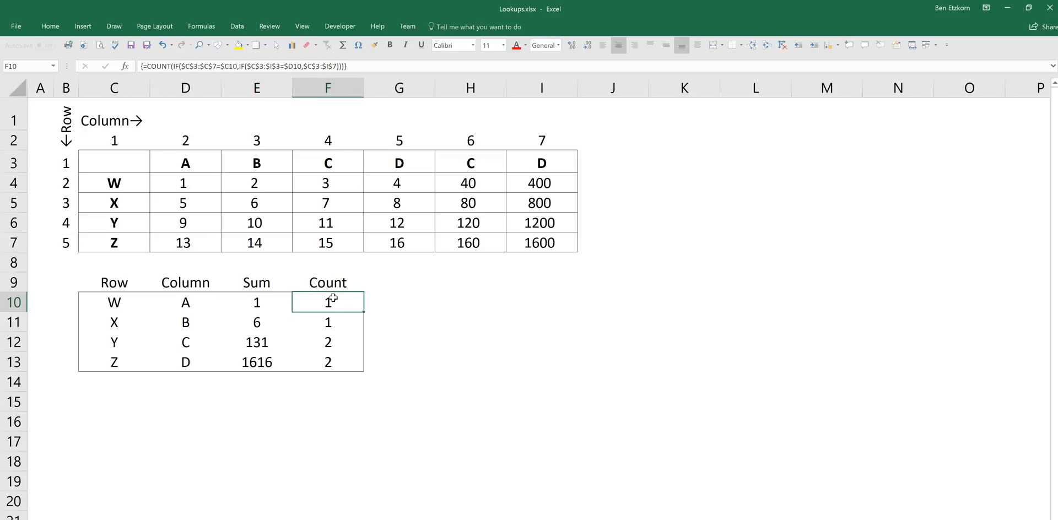
left_click(270, 301)
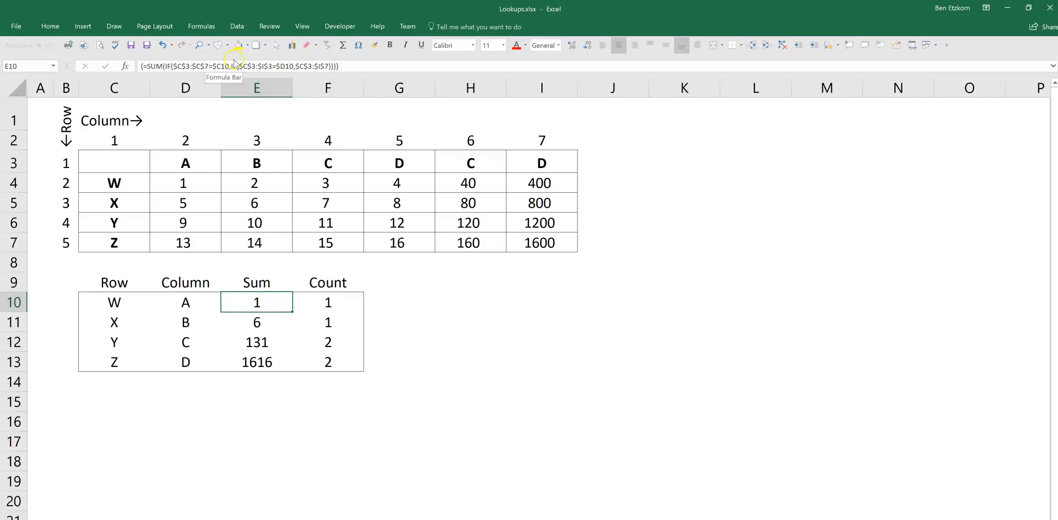
left_click(349, 66)
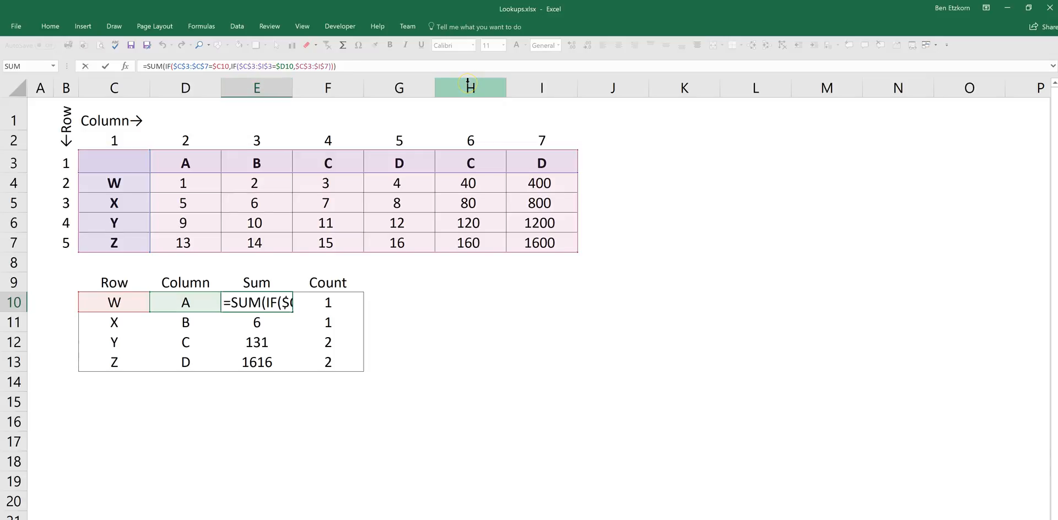
key("ctrl+shift+Return")
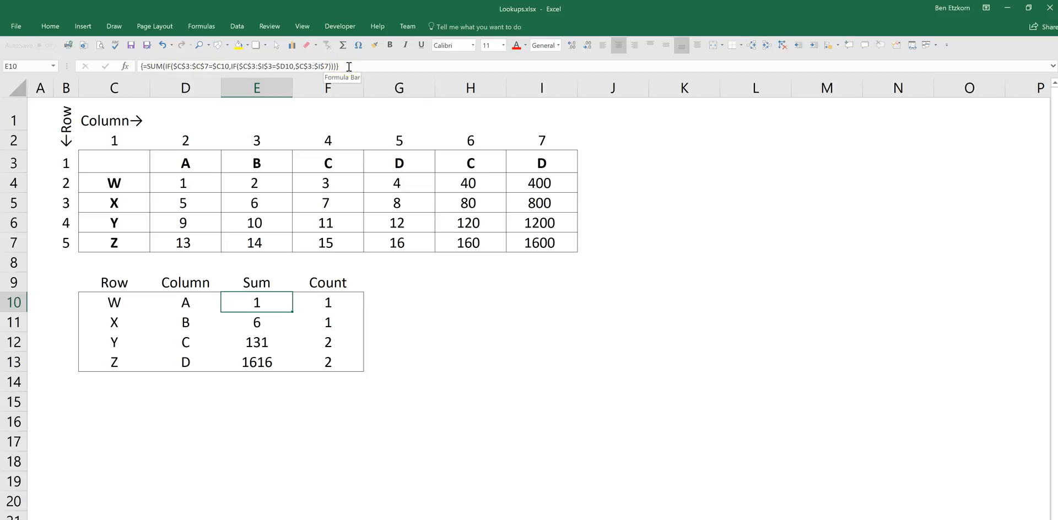
- Compare the COUNT array formula in F10 with the SUM array formula in E10
left_click(334, 305)
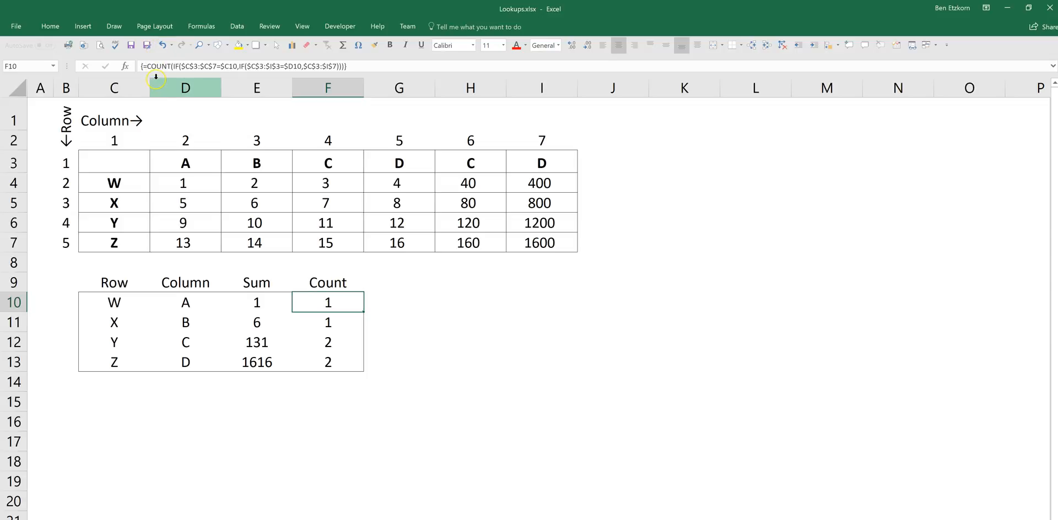
left_click(257, 300)
left_click(257, 296)
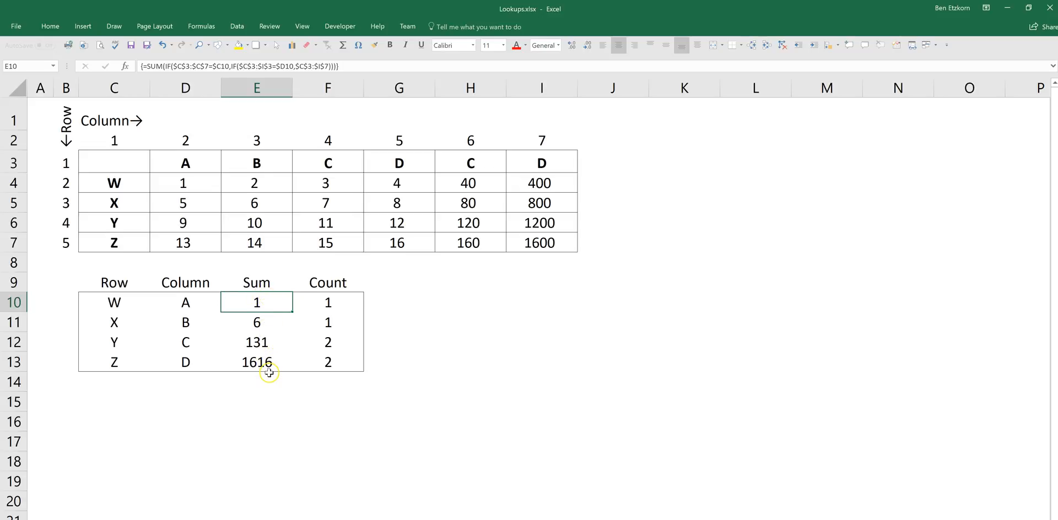
- Copy the array formula from E10 into E11:E13 as formulas only, and clear the copy selection
right_click(281, 304)
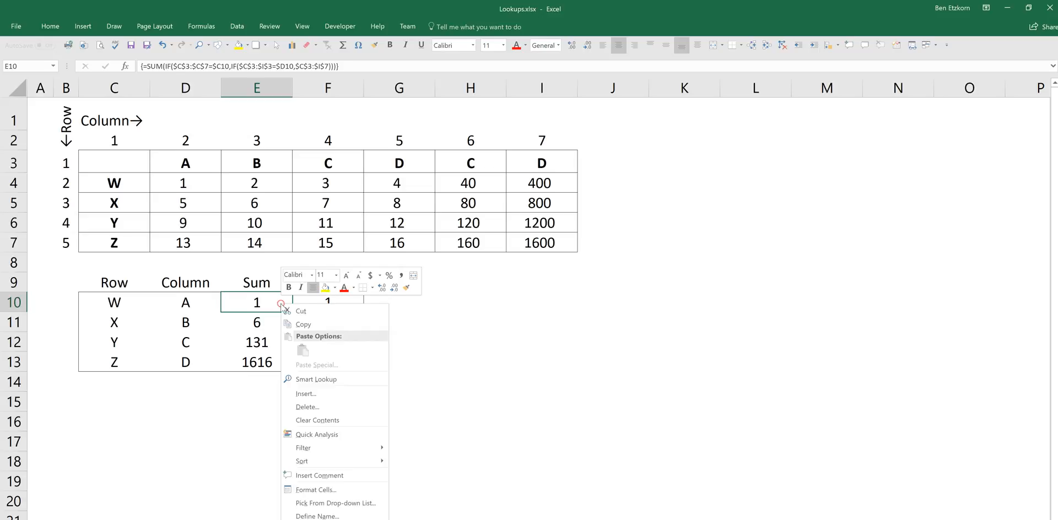
left_click(314, 324)
left_click(270, 326)
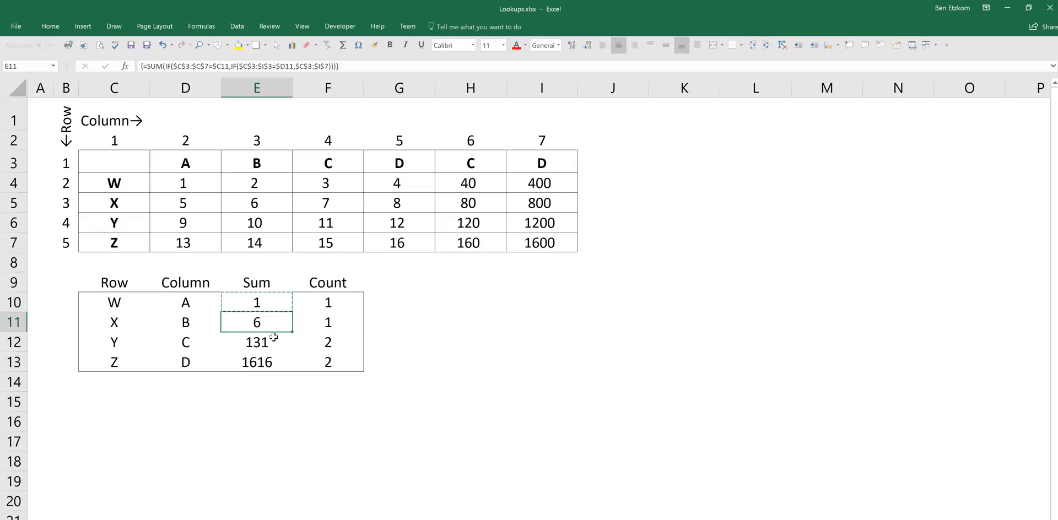
left_click_drag(273, 337, 278, 358)
key("ctrl+v")
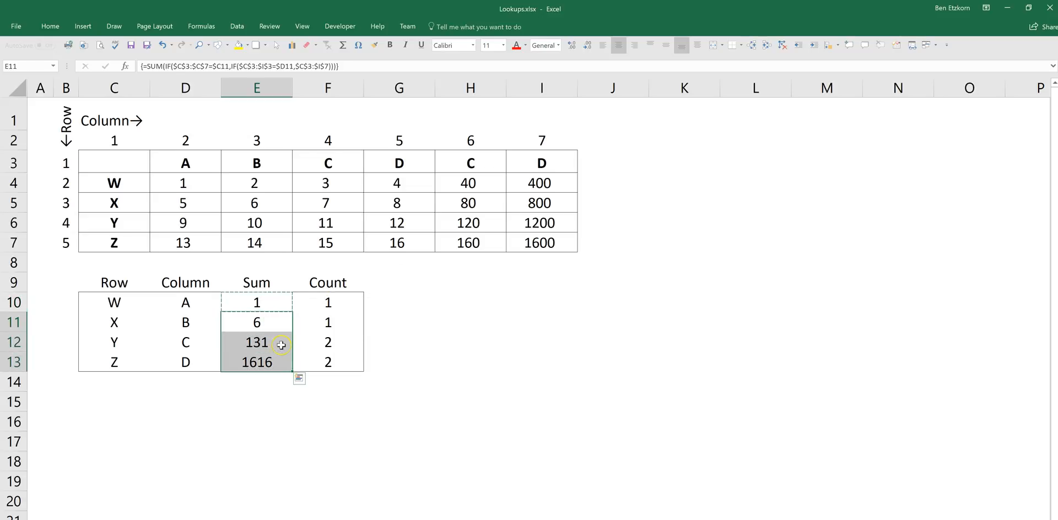
right_click(281, 345)
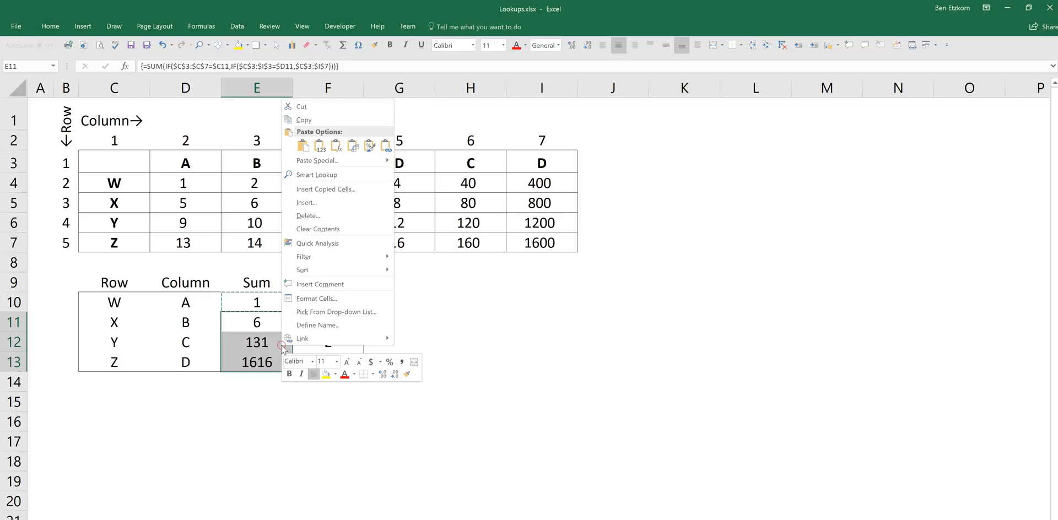
left_click(335, 147)
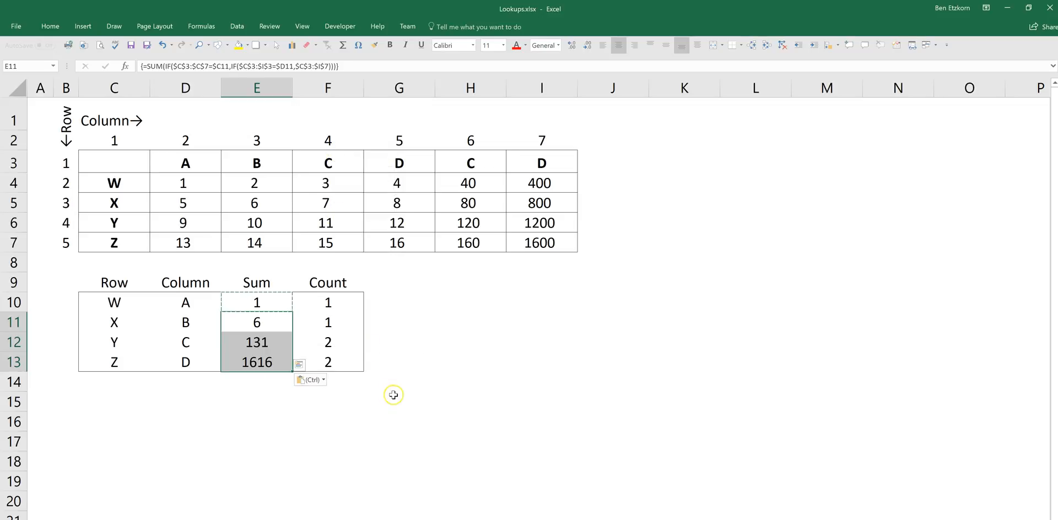
left_click(422, 336)
key("Escape")
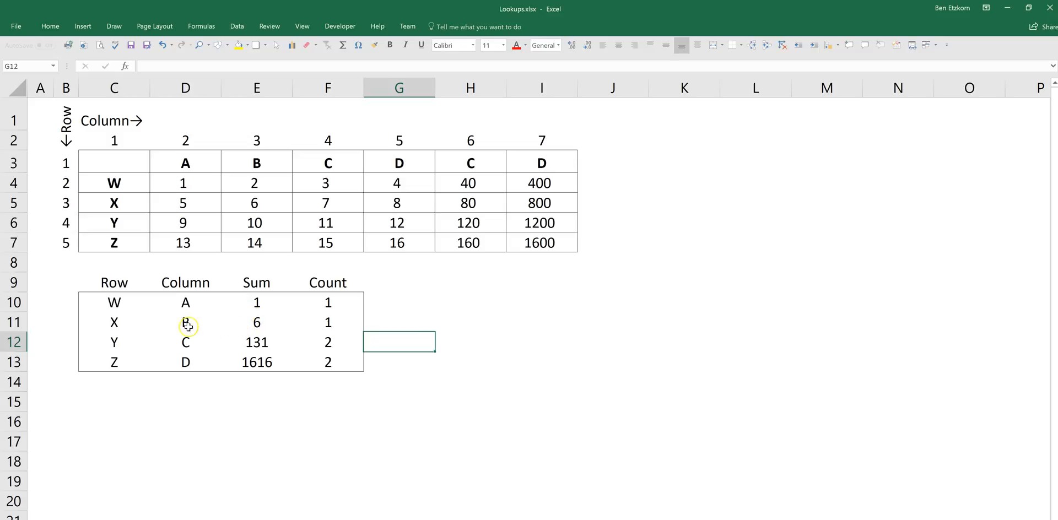
- Trace the X and B criteria in row 11 to C5, E3 and their intersection E5, and check the count formula in F11
left_click(118, 324)
left_click(168, 323)
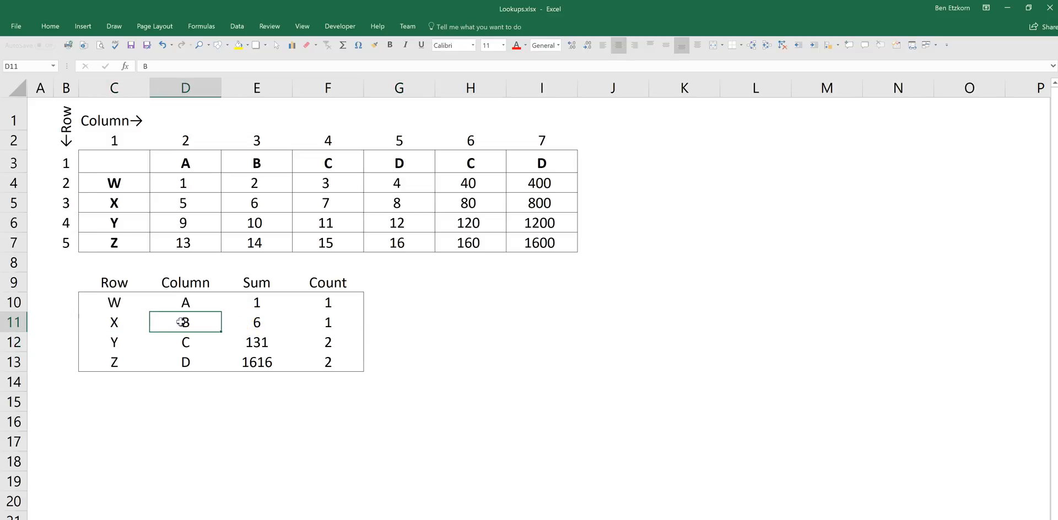
left_click(116, 201)
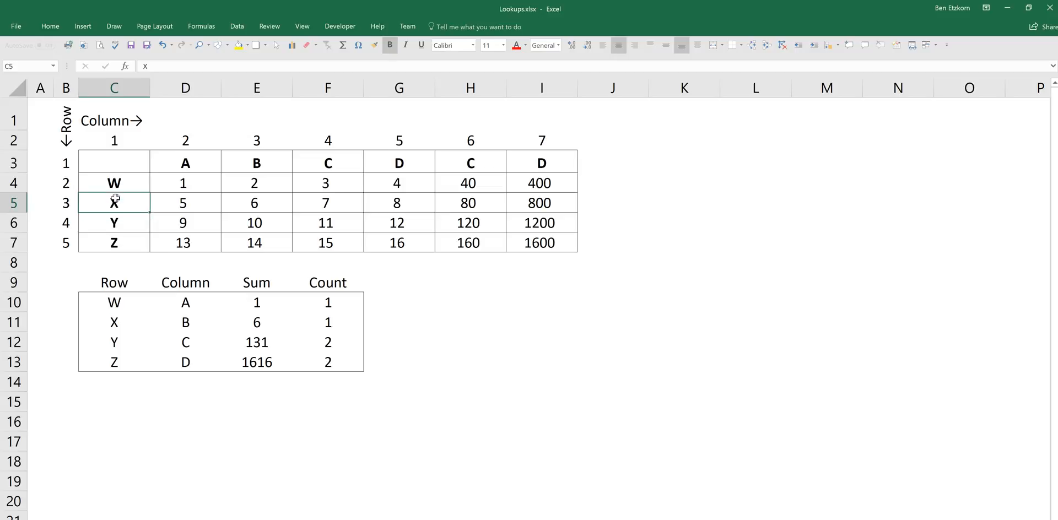
left_click(269, 161)
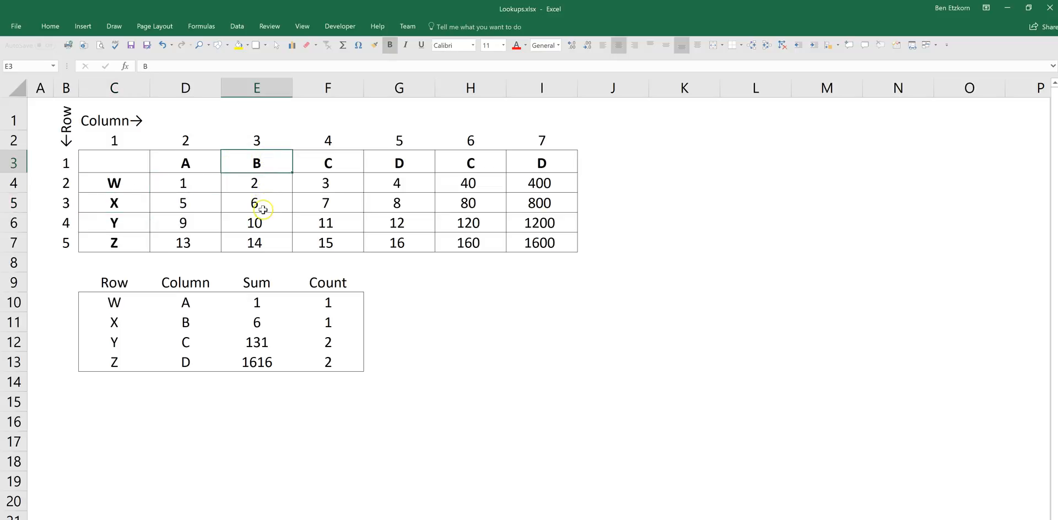
left_click(264, 205)
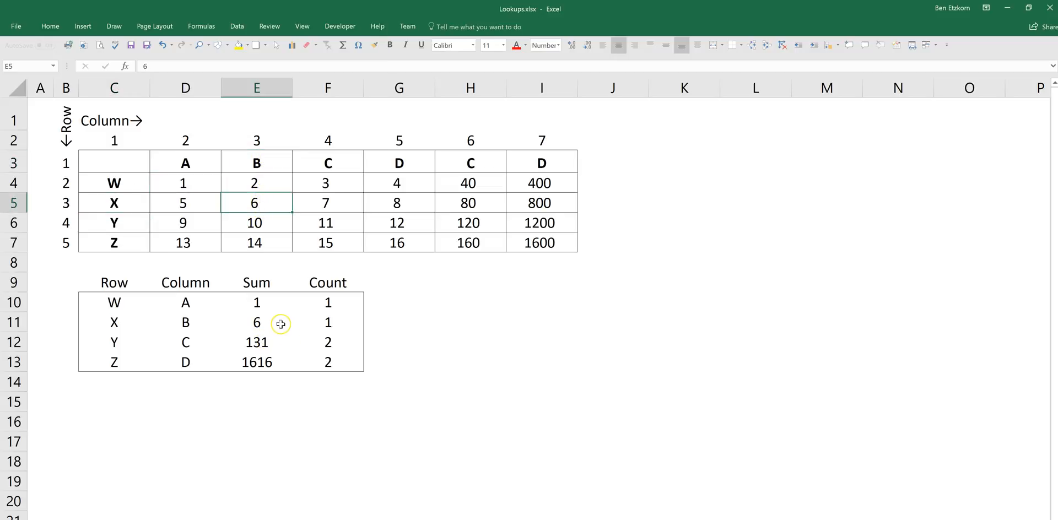
left_click(326, 320)
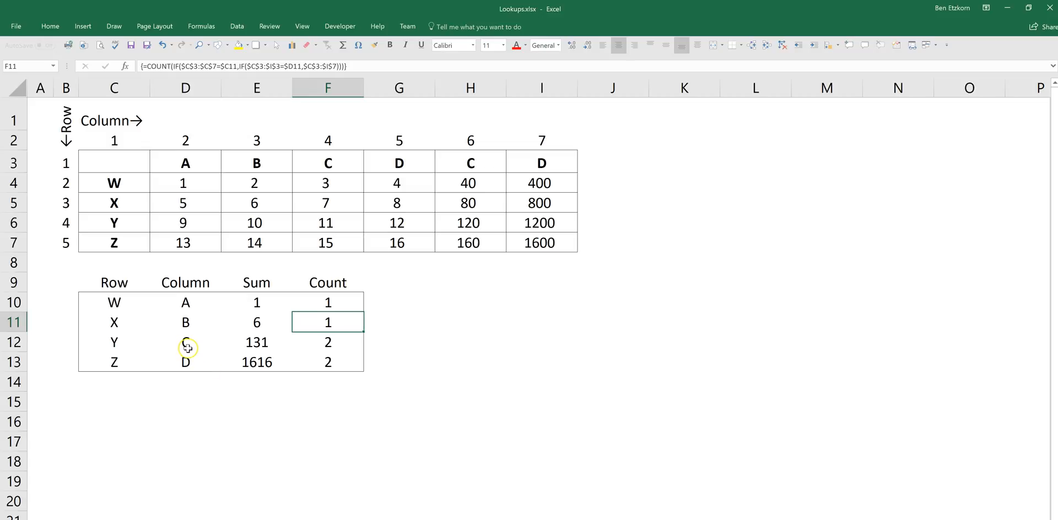
- Match the Y and C criteria in row 12 to table row C6:I6 and the repeated C headers in F3 and H3
left_click(114, 341)
left_click(177, 341)
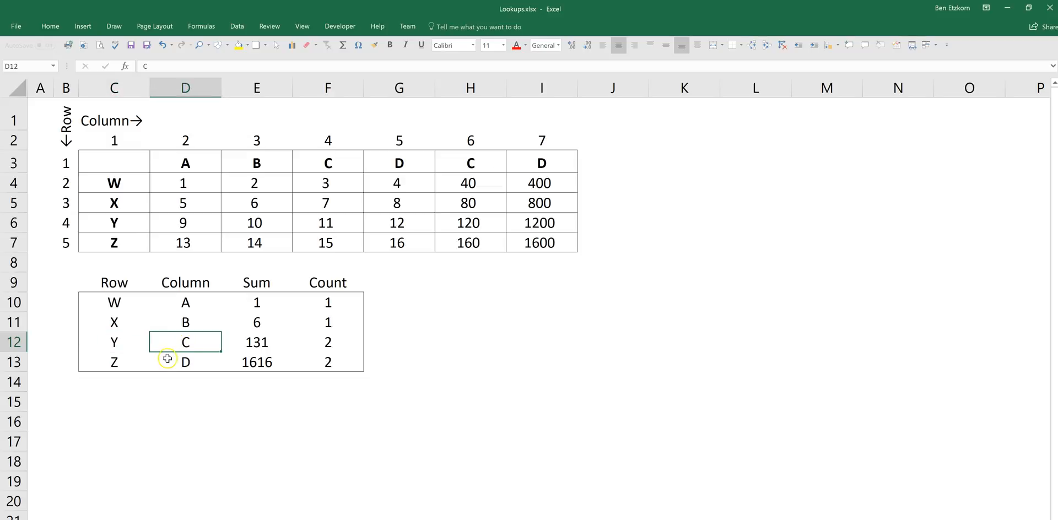
left_click(113, 223)
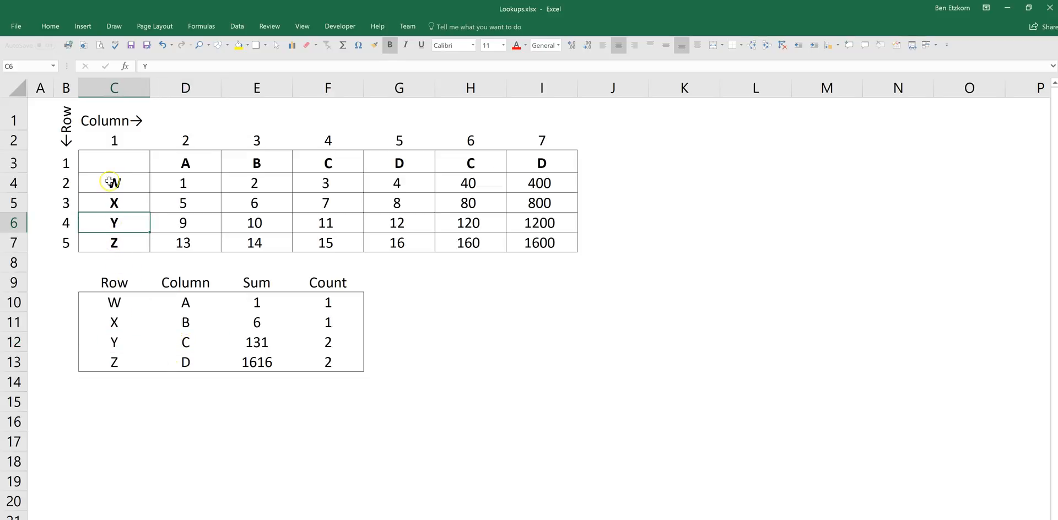
left_click_drag(111, 223, 551, 221)
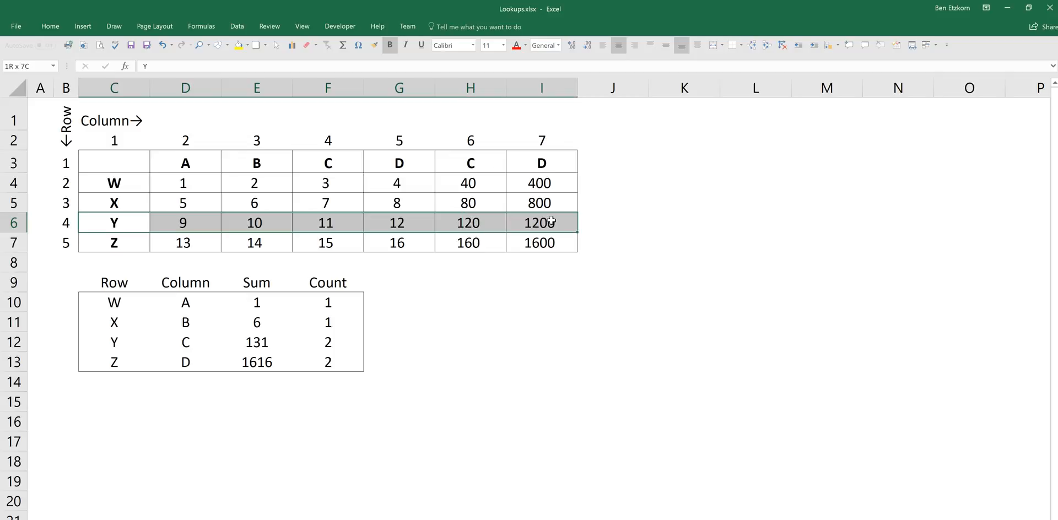
left_click(343, 162)
left_click(477, 158)
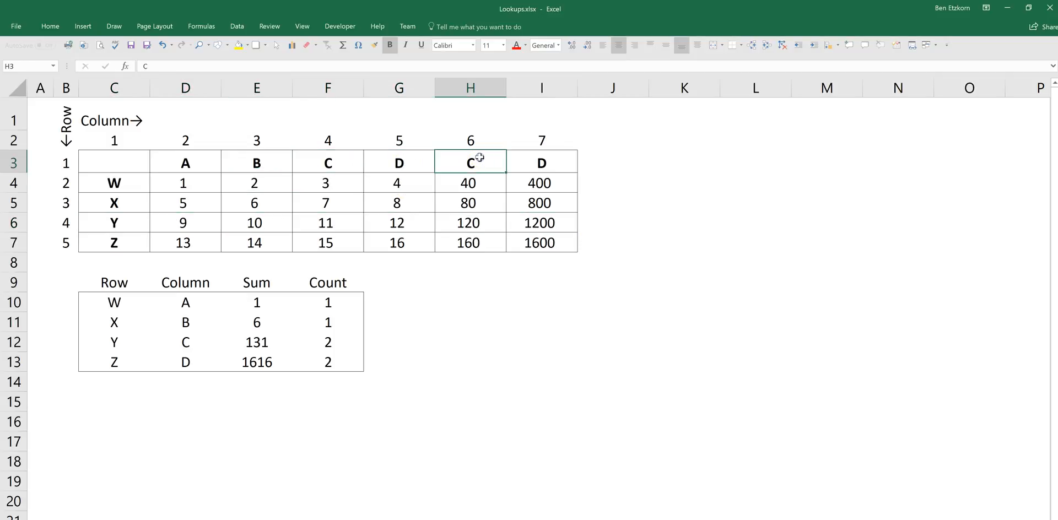
- Compare the values in F6 and H6 under the C headers with the sum in E12 and the count in F12
left_click(339, 157)
left_click(338, 220)
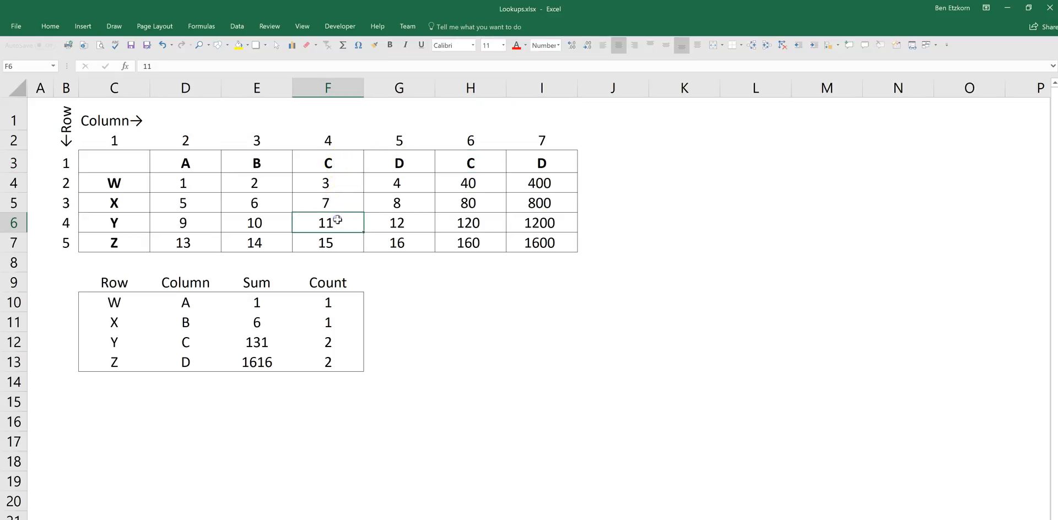
left_click(468, 220)
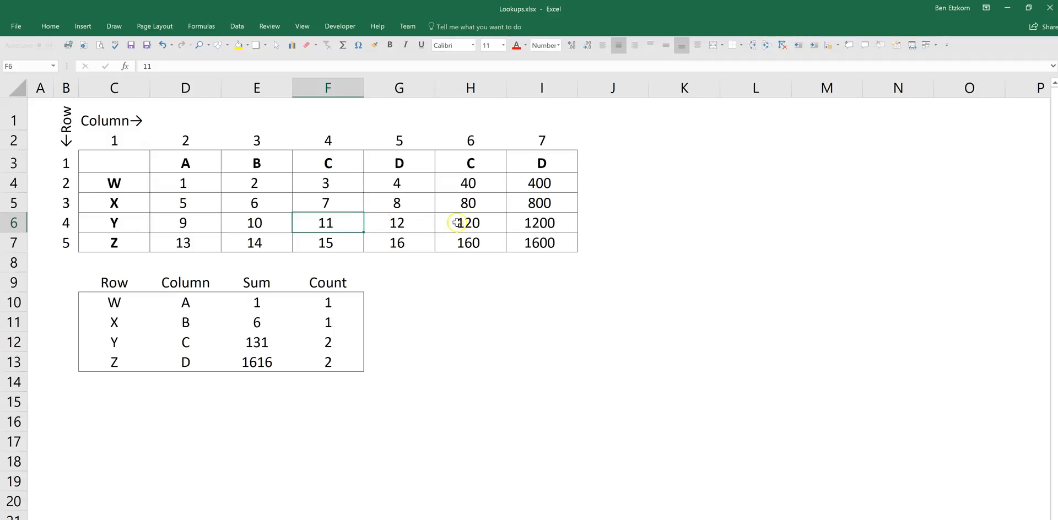
left_click(486, 221)
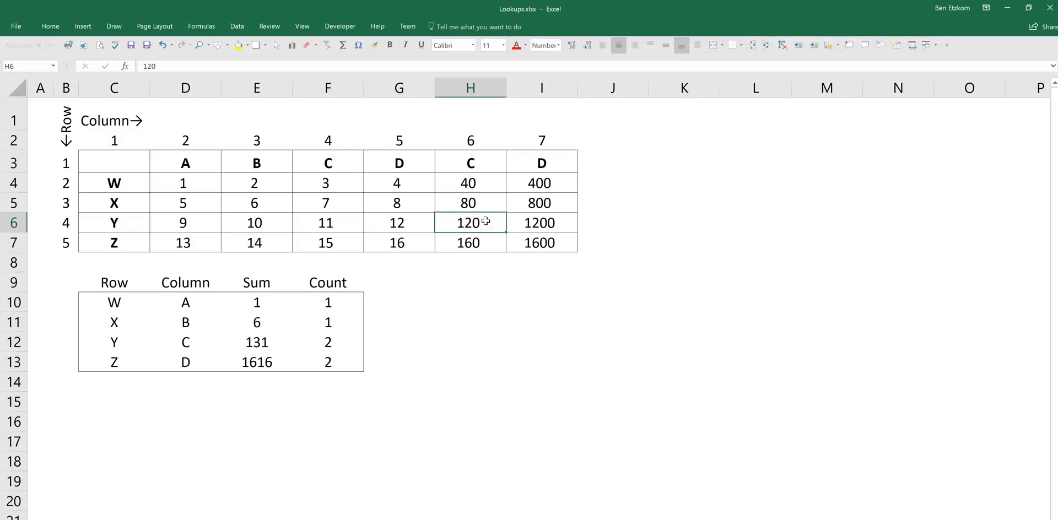
left_click(484, 222)
left_click(254, 345)
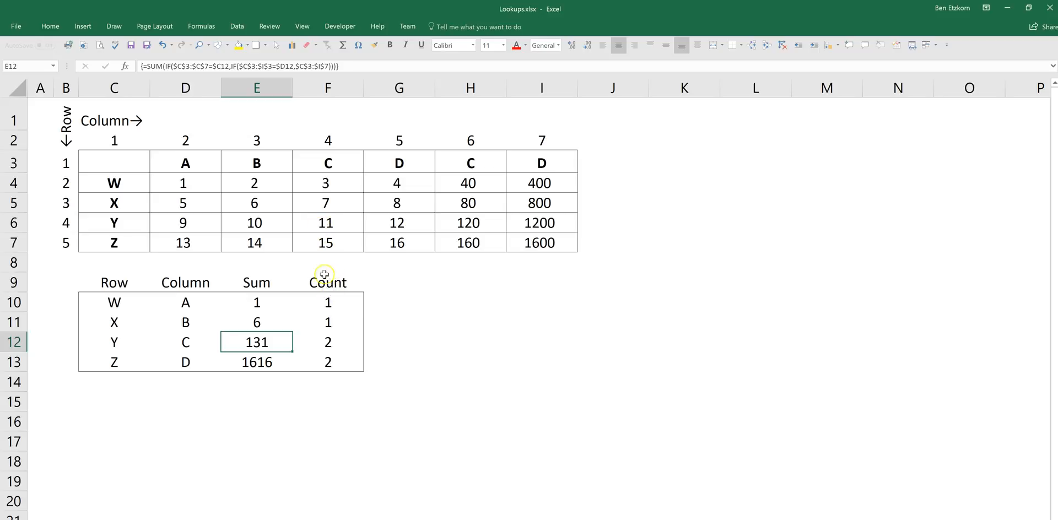
left_click(330, 348)
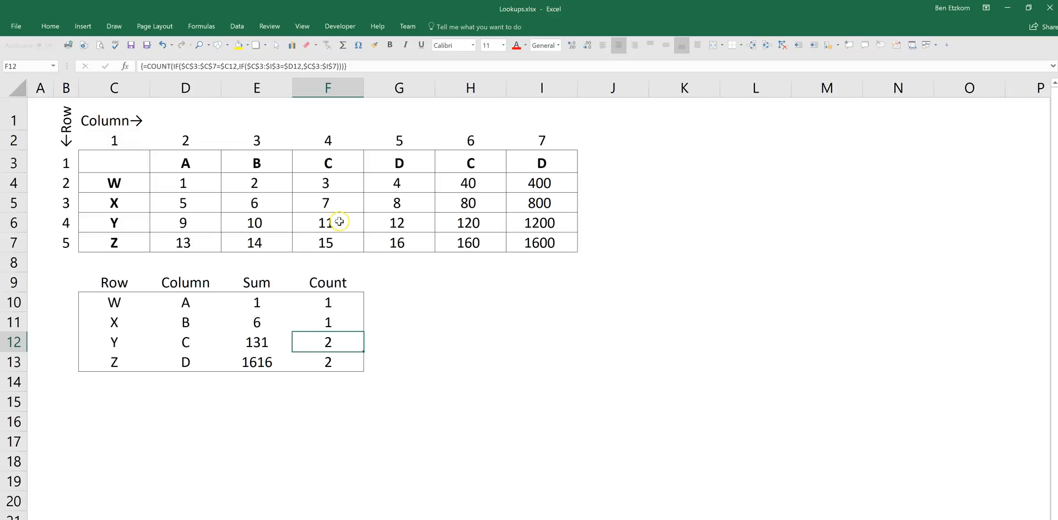
left_click(469, 221)
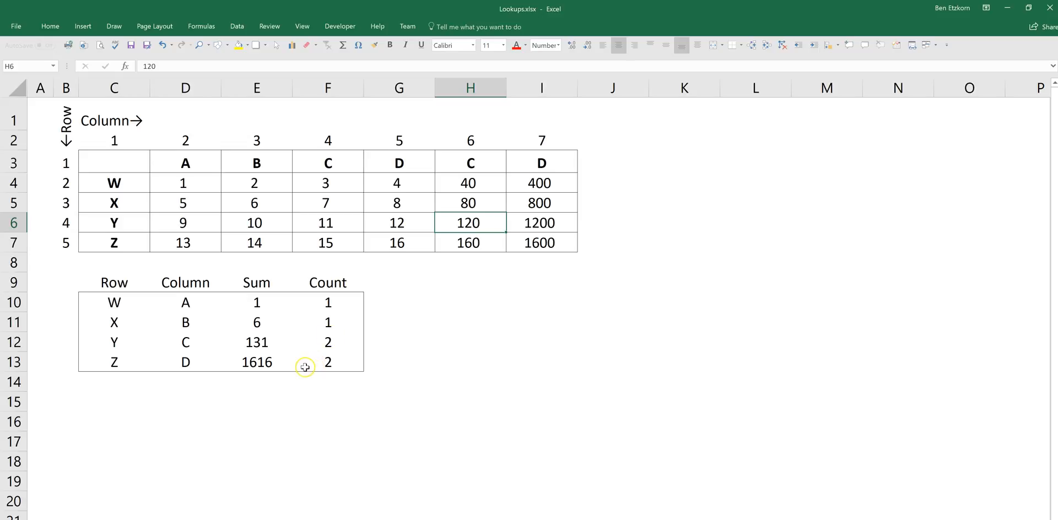
- Match the Z and D criteria in row 13 to table row C7:I7 and the repeated D headers in G3 and I3
left_click(125, 363)
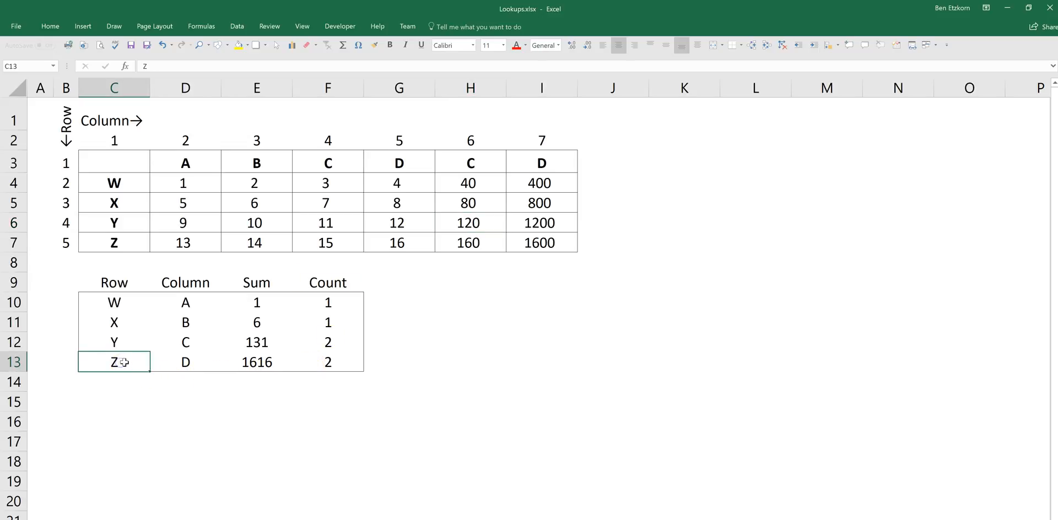
left_click(125, 237)
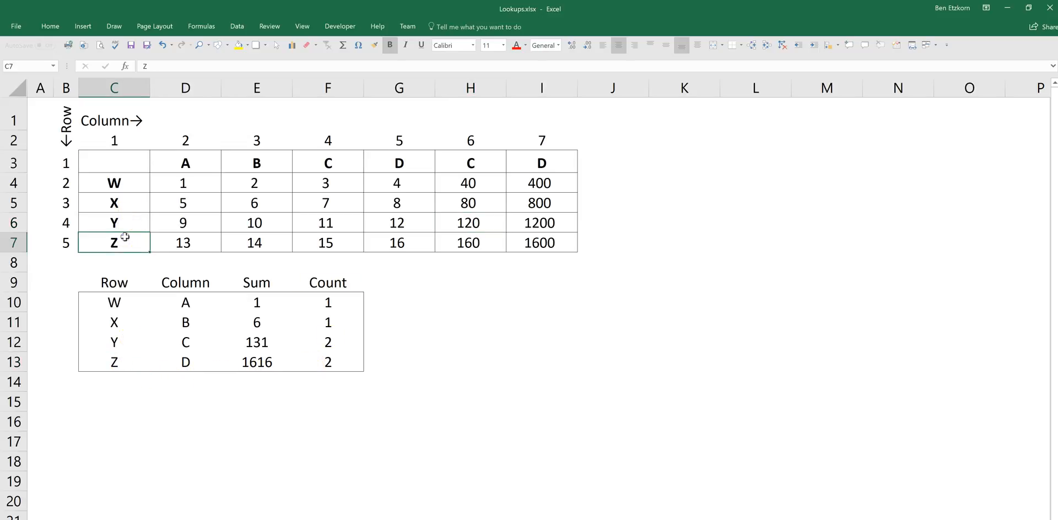
left_click_drag(125, 237, 523, 238)
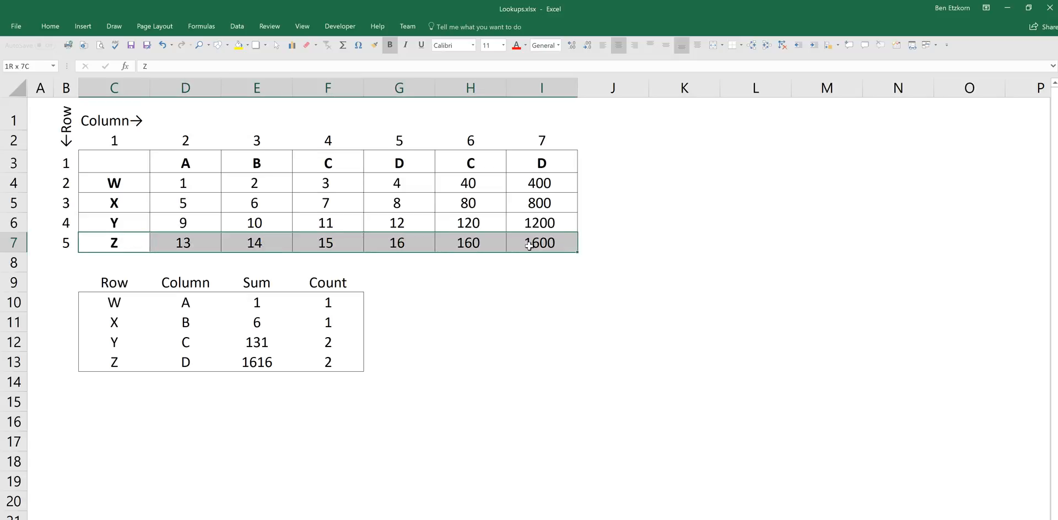
left_click(193, 363)
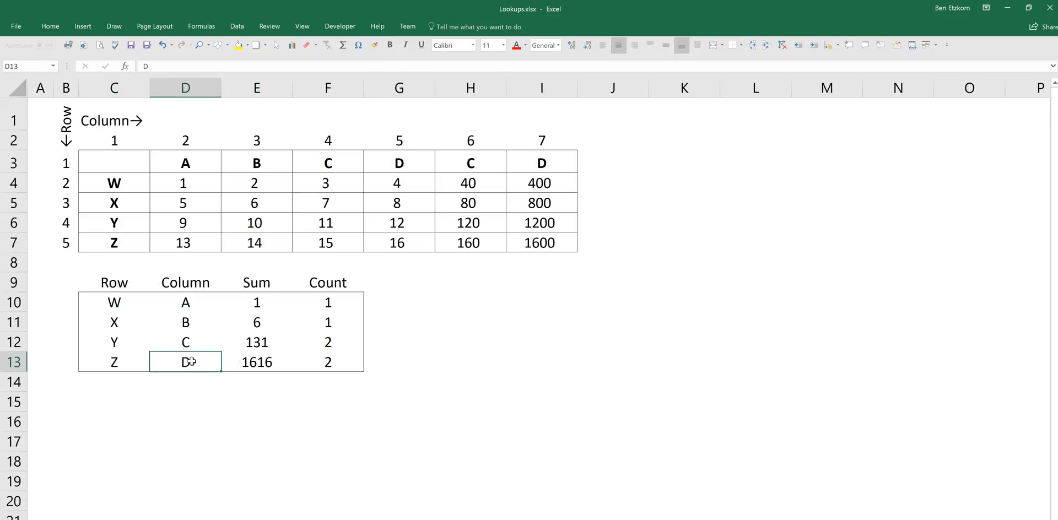
left_click(400, 166)
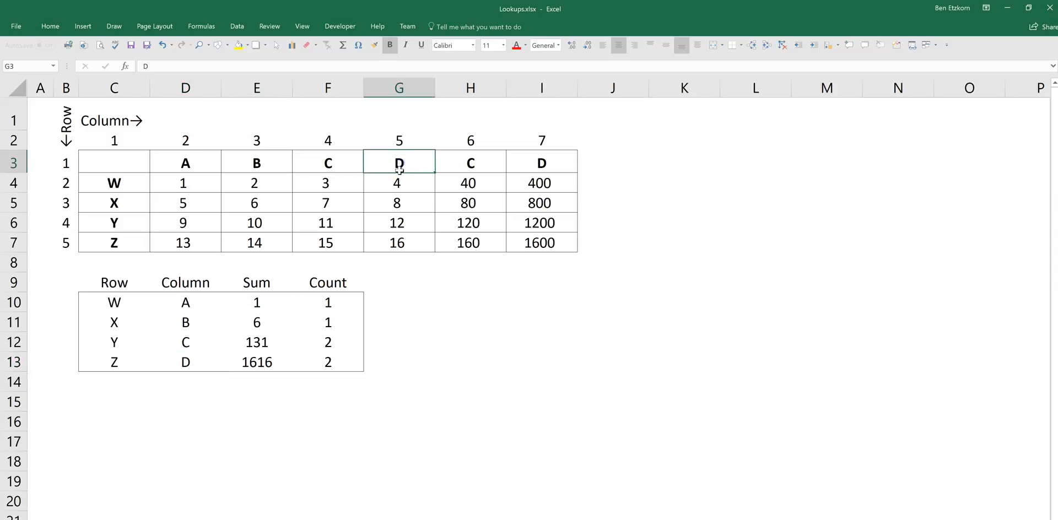
left_click(524, 168)
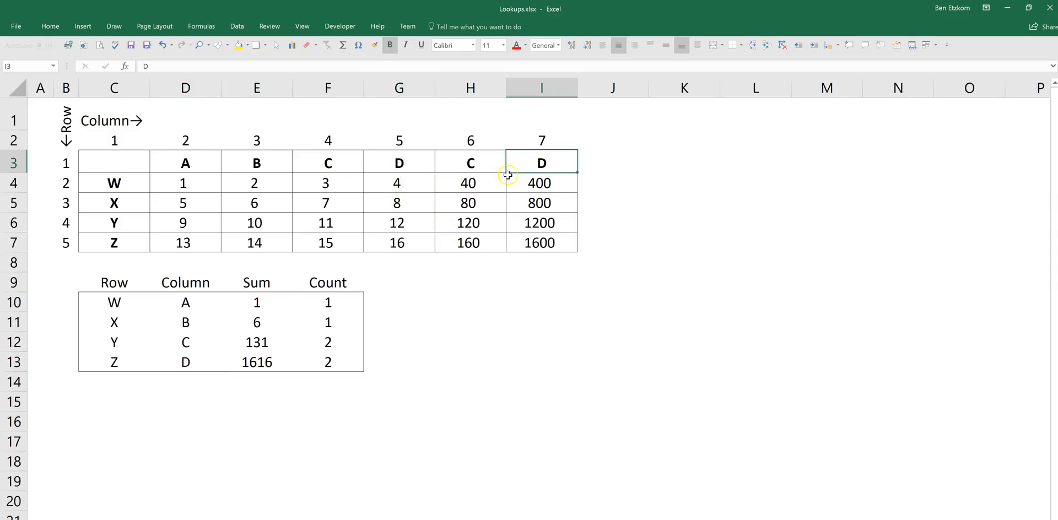
- Compare the values in G7 and I7 under the D headers with the sum formula in E13
left_click(432, 236)
left_click(542, 247)
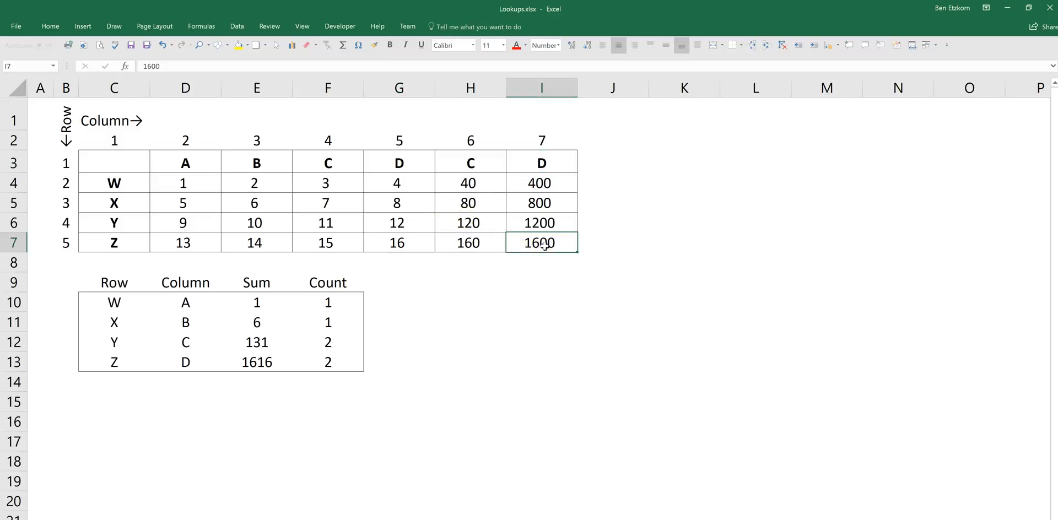
left_click(258, 362)
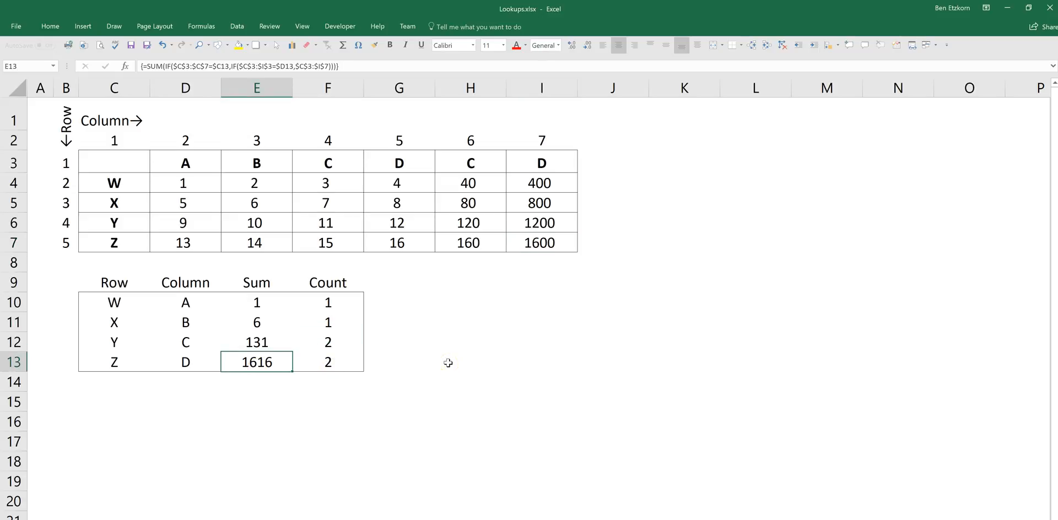
left_click(268, 358)
- Check the Z row value under header B in E7, and change the column criterion in D13 to B
left_click(190, 363)
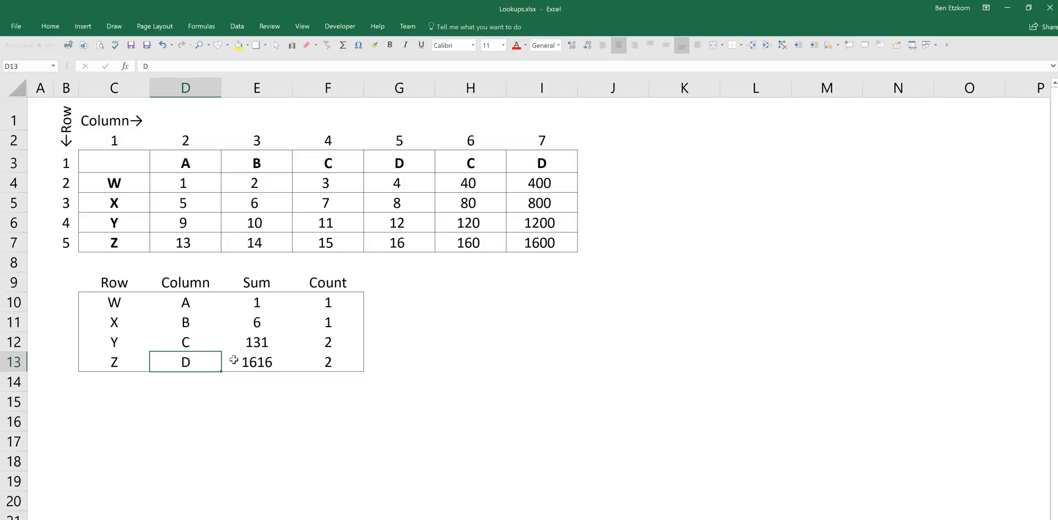
left_click(267, 242)
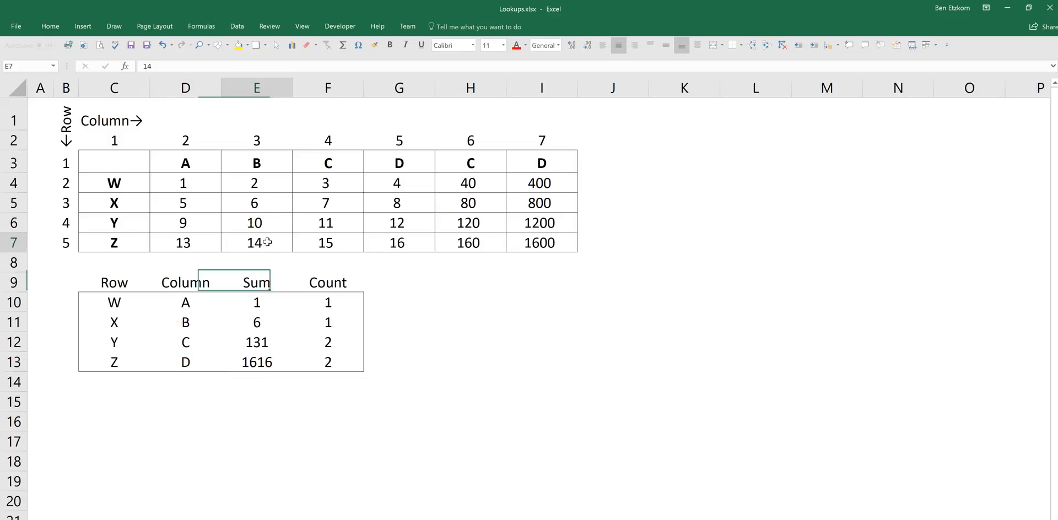
left_click(179, 365)
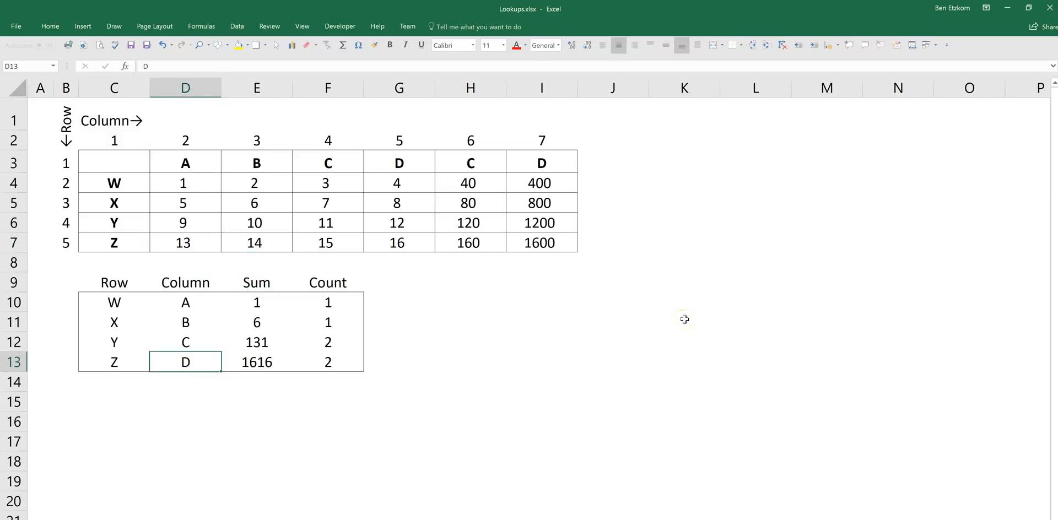
type("B")
key("Return")
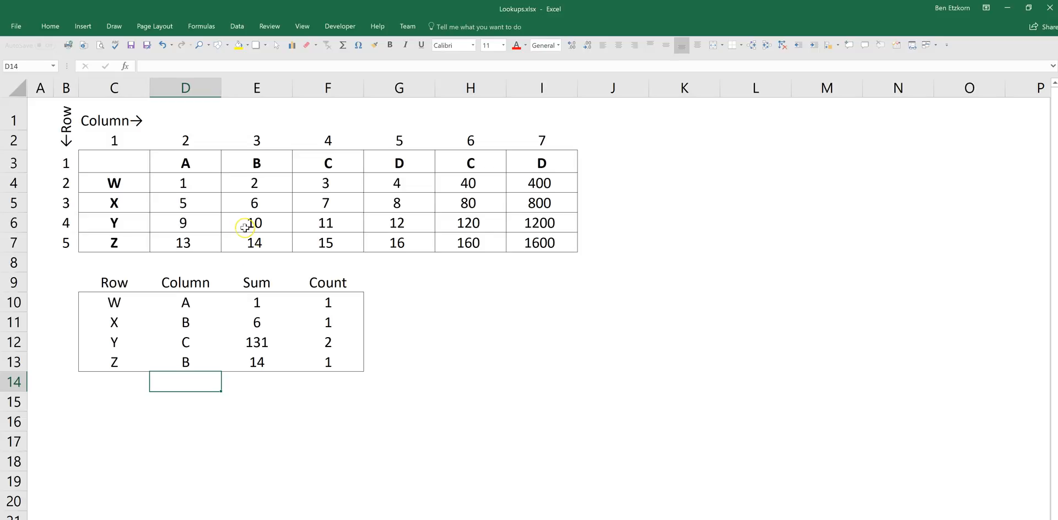
- Review the column headers in G3, H3 and I3 for repeated C and D labels
left_click(413, 163)
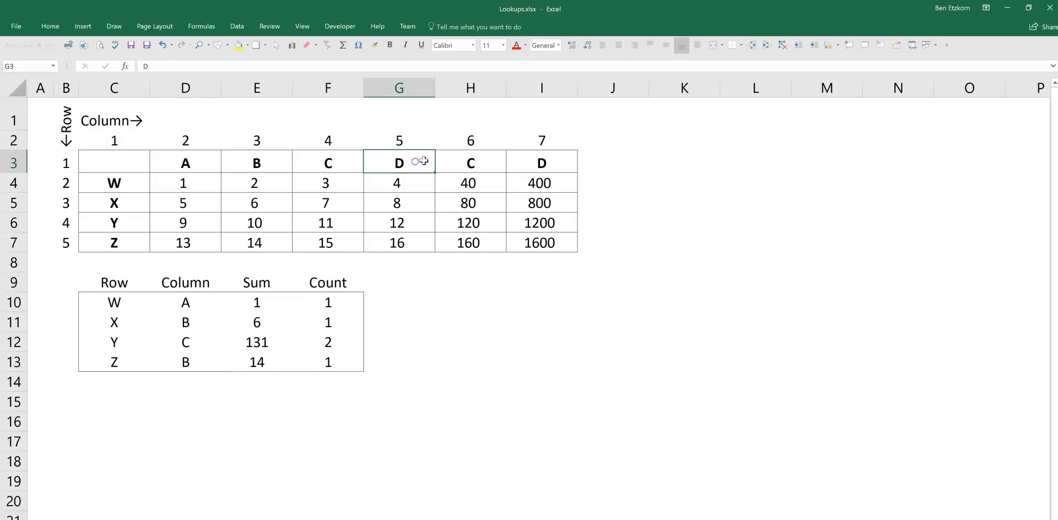
left_click(459, 161)
left_click(509, 162)
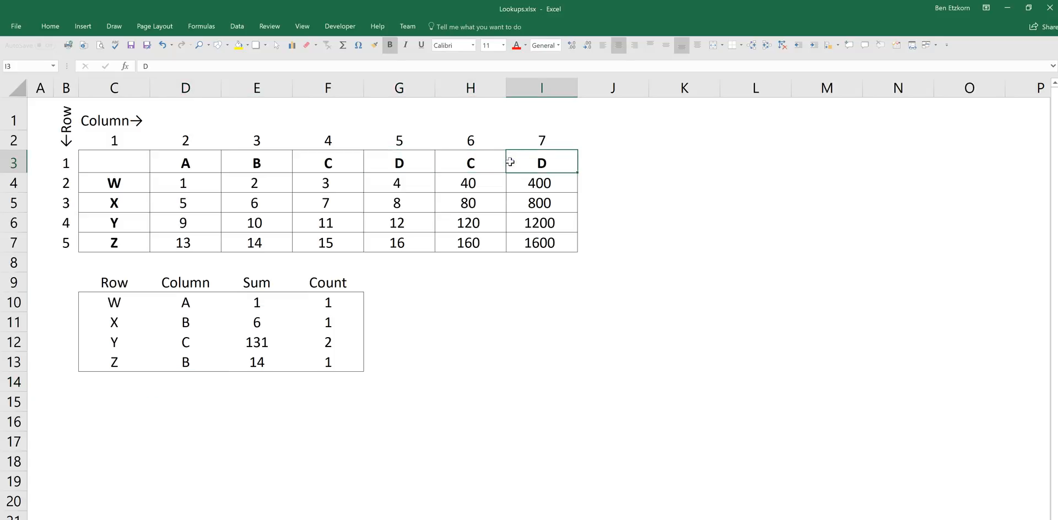